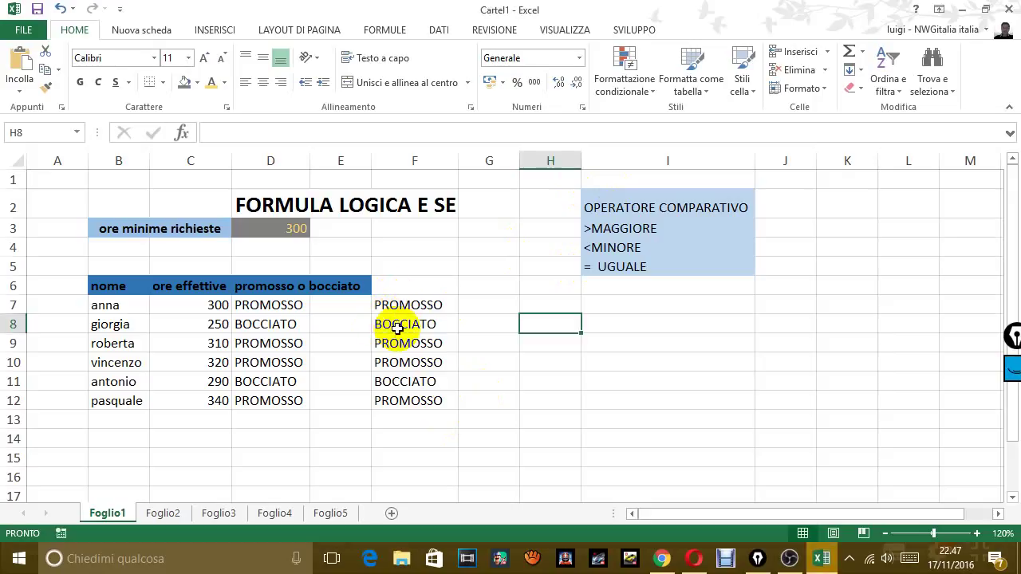
# Clear the duplicate PROMOSSO/BOCCIATO results from F7:F12, leaving column D intact.
pyautogui.moveTo(399, 305); pyautogui.dragTo(401, 399)
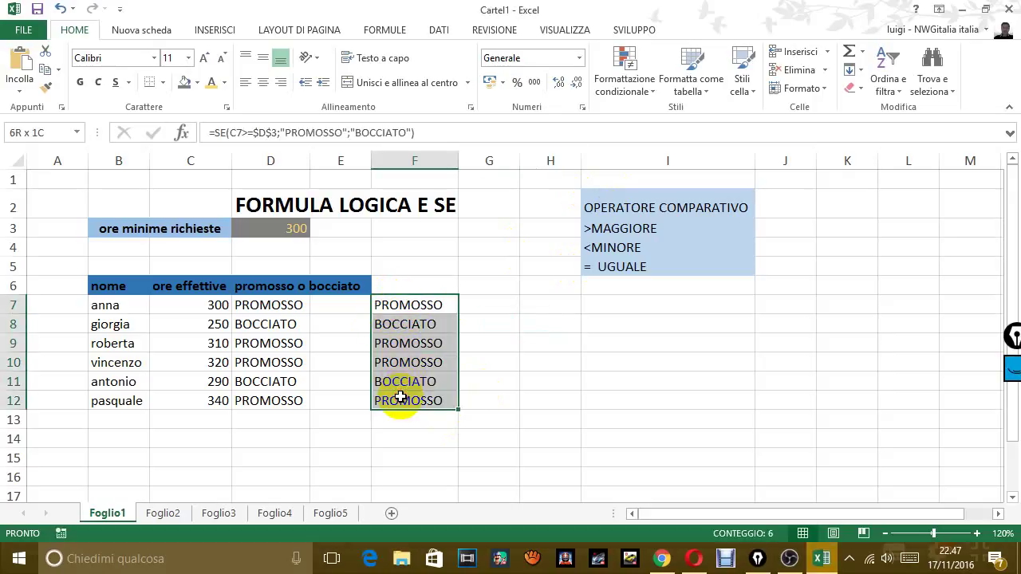
pyautogui.press('Delete')
pyautogui.click(582, 387)
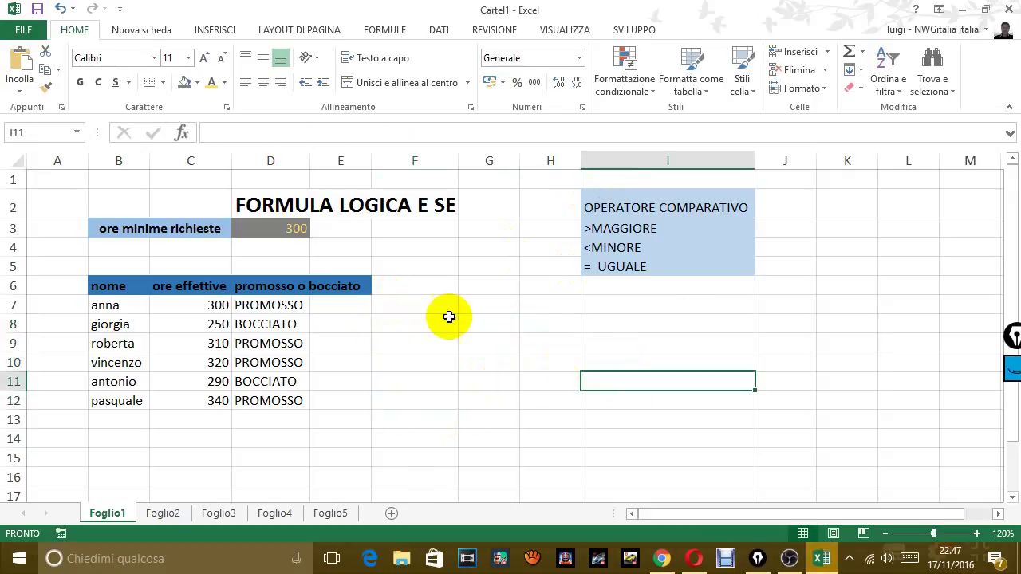
# Write 'OGGI VEDIAMO LA FUNZIONE LOGICA SE' in cell F14.
pyautogui.click(414, 447)
pyautogui.write('O')
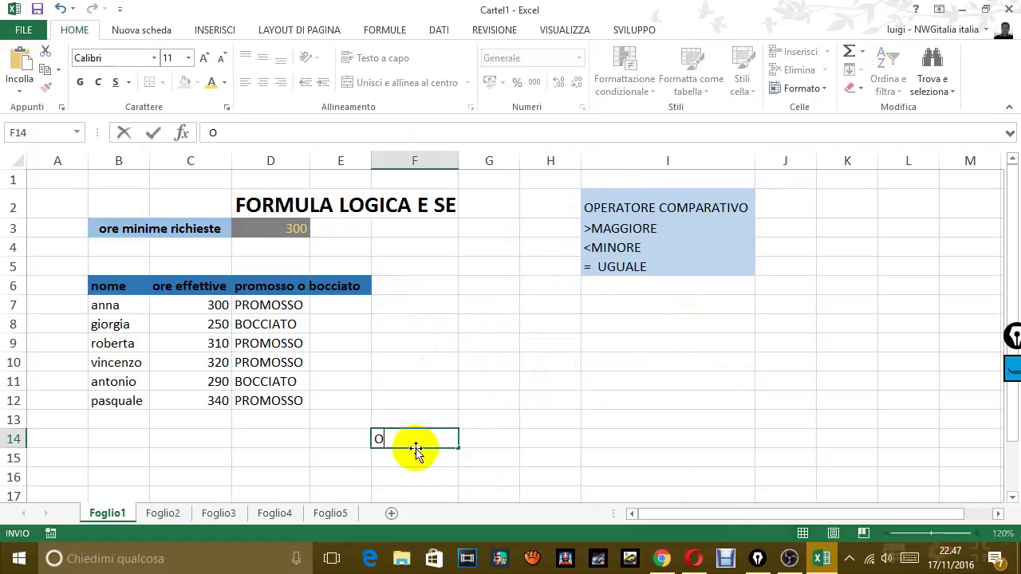
pyautogui.write('GGI VEIDAMO ')
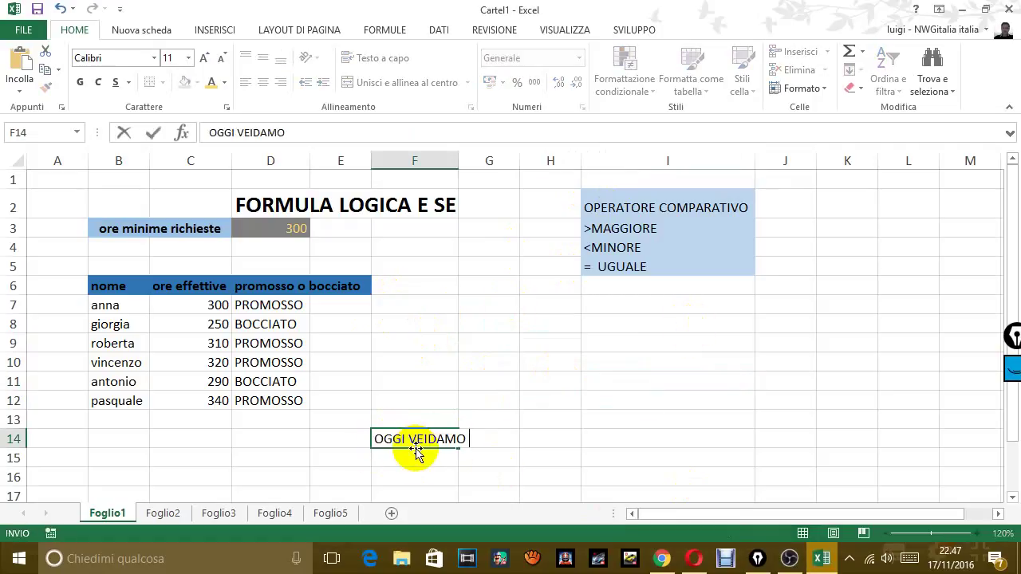
pyautogui.write('LA FUJNZ')
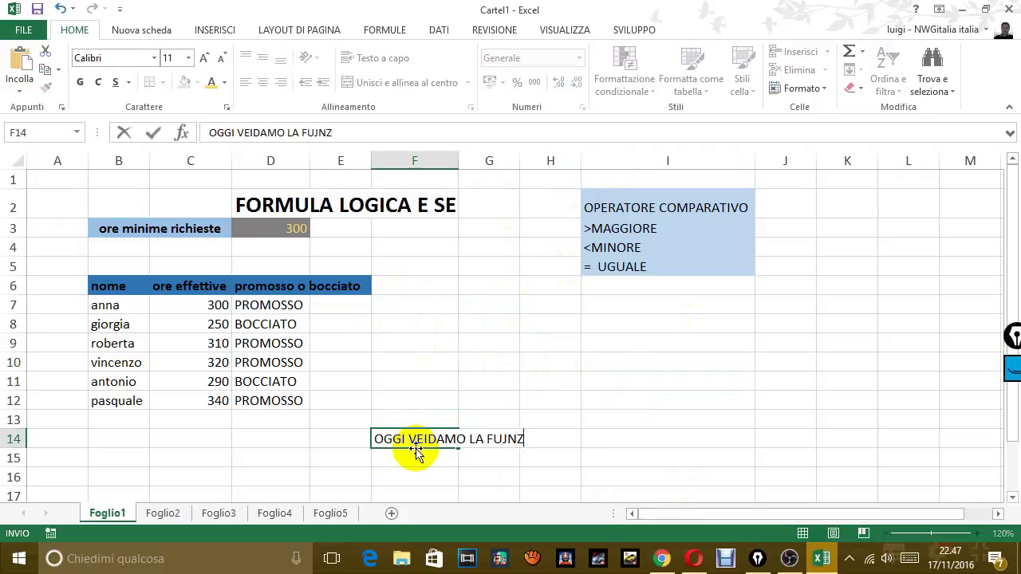
pyautogui.write('ION')
pyautogui.press('BackSpace')
pyautogui.press('BackSpace')
pyautogui.press('BackSpace')
pyautogui.press('BackSpace')
pyautogui.press('BackSpace')
pyautogui.press('BackSpace')
pyautogui.write('NZIONE L')
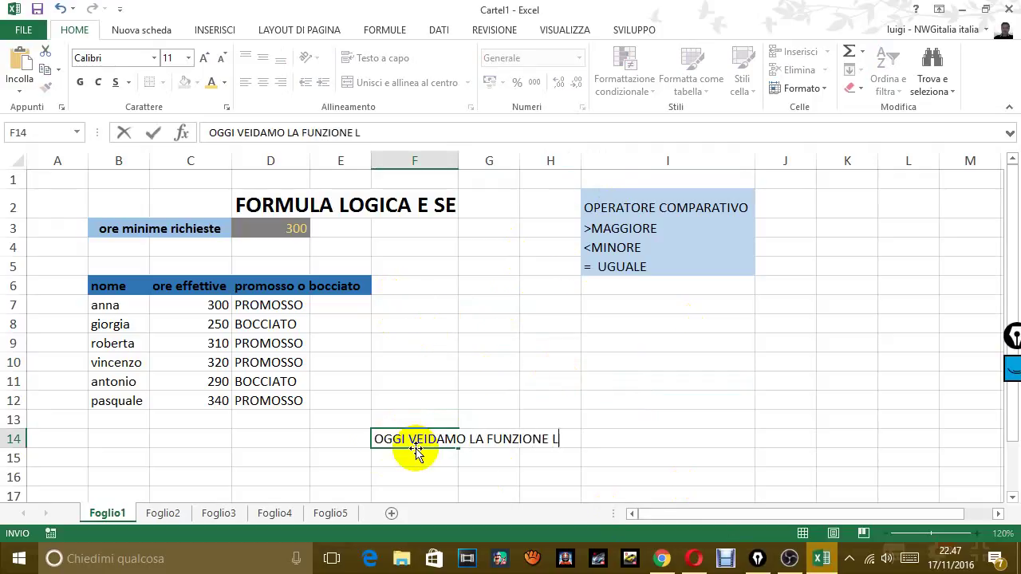
pyautogui.write('OGICA SE')
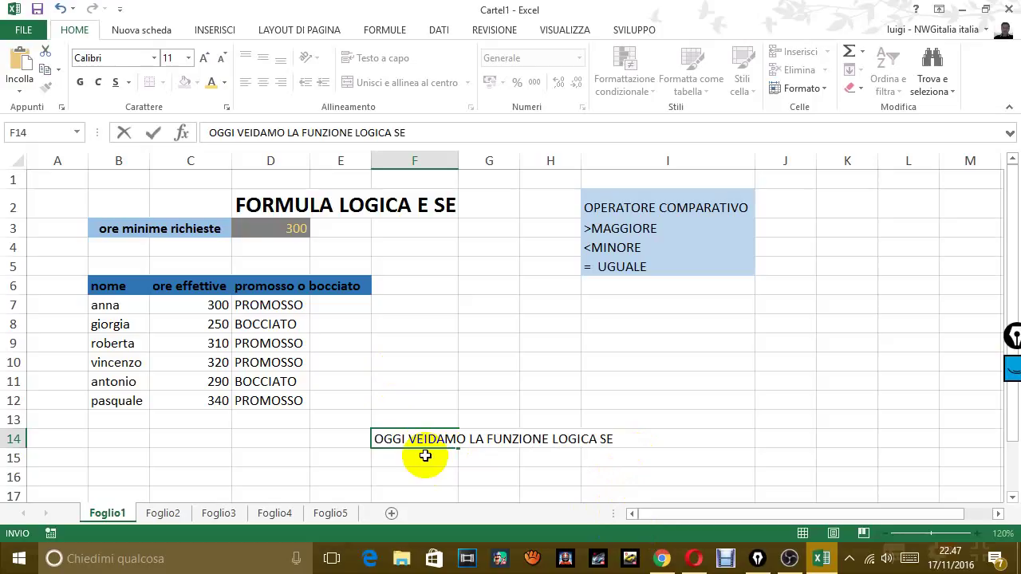
# Add 'ABBIAMO UN NUMERO MINIMO PER SUPERARE UN ESAME' in F15 and 'NEL NOSTRO CASO 300 ORE' in F16.
pyautogui.click(425, 455)
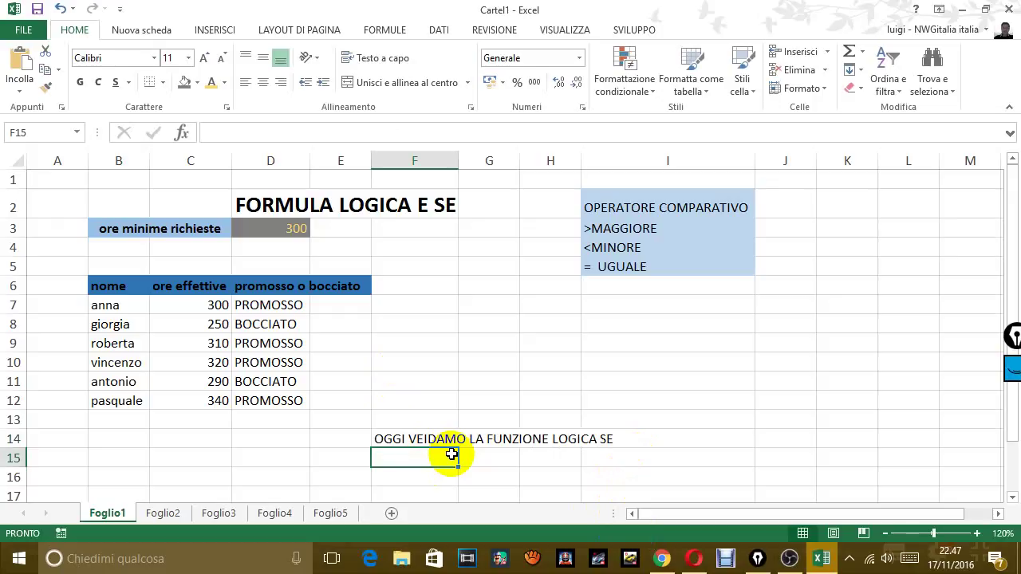
pyautogui.write('ABBIAMO')
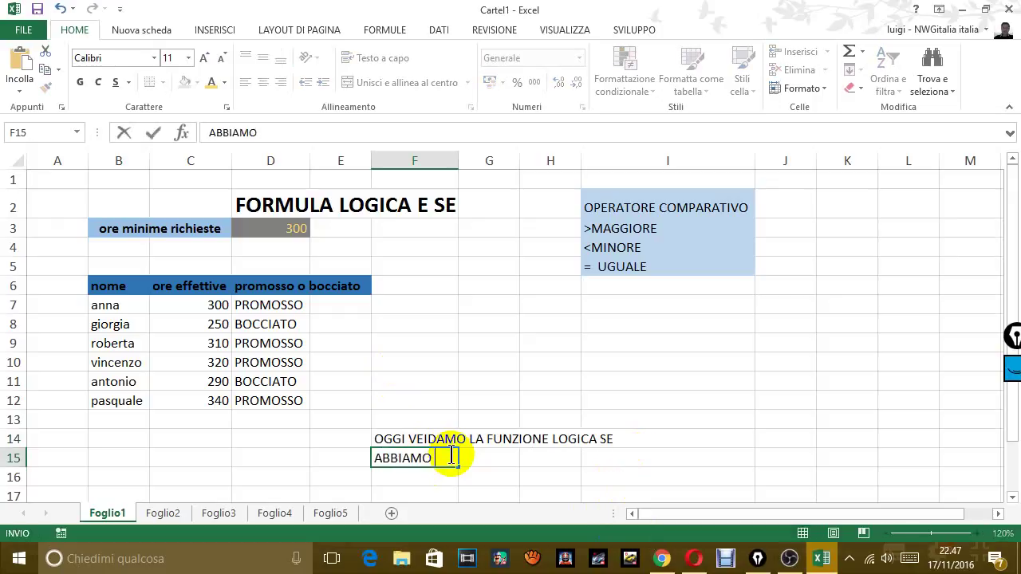
pyautogui.write('UN NUMER')
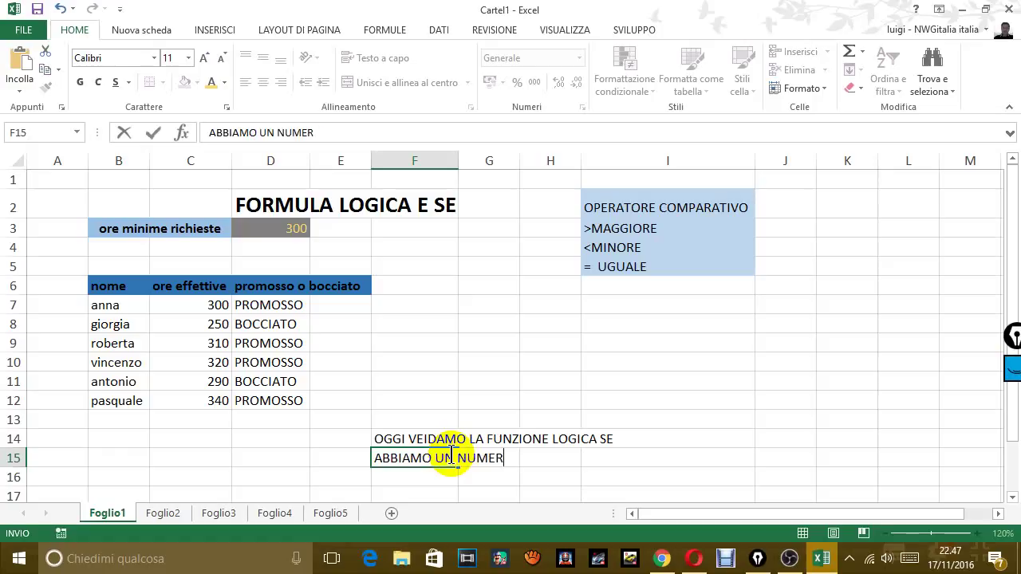
pyautogui.write('O MINIMO PER')
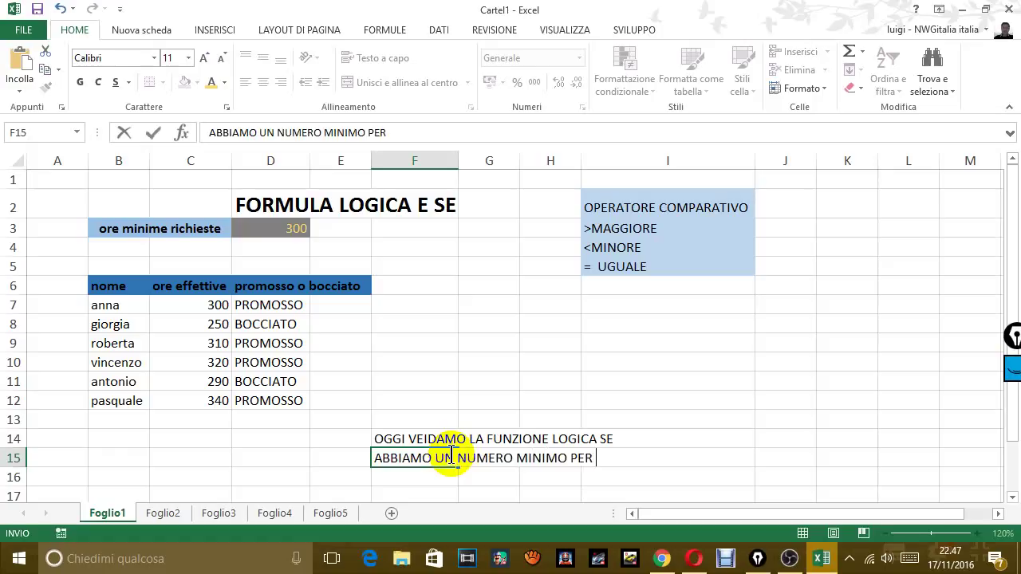
pyautogui.write(' SPER')
pyautogui.press('BackSpace')
pyautogui.press('BackSpace')
pyautogui.press('BackSpace')
pyautogui.write('UPE')
pyautogui.write('RARE UN E')
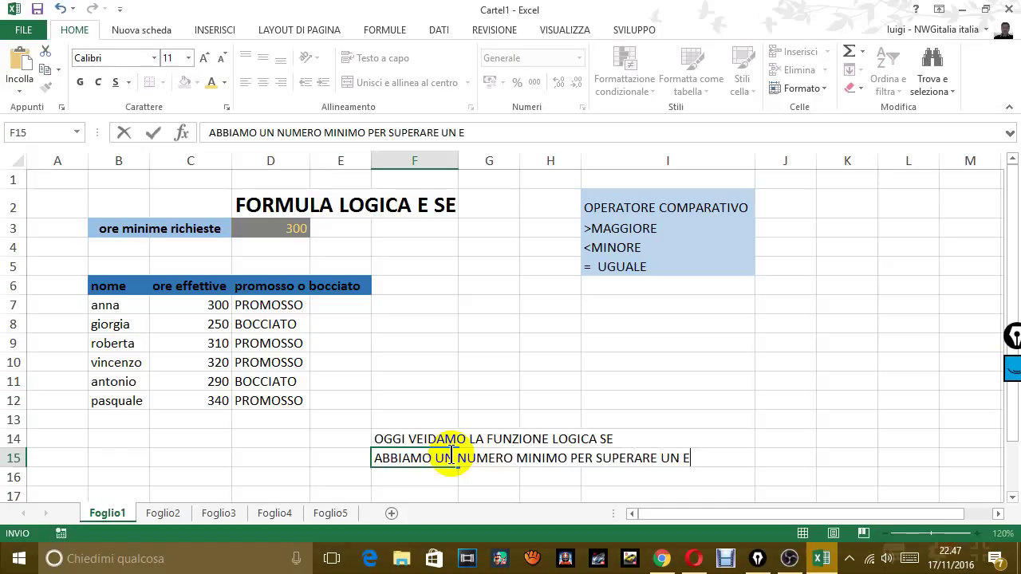
pyautogui.write('SAME')
pyautogui.press('BackSpace')
pyautogui.write('AME')
pyautogui.press('Return')
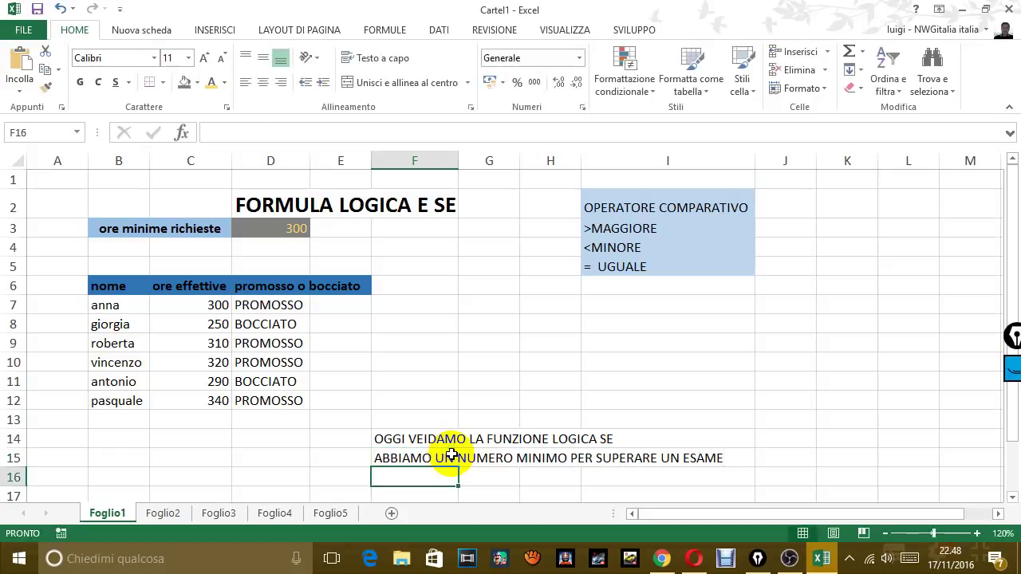
pyautogui.write('NEL NO')
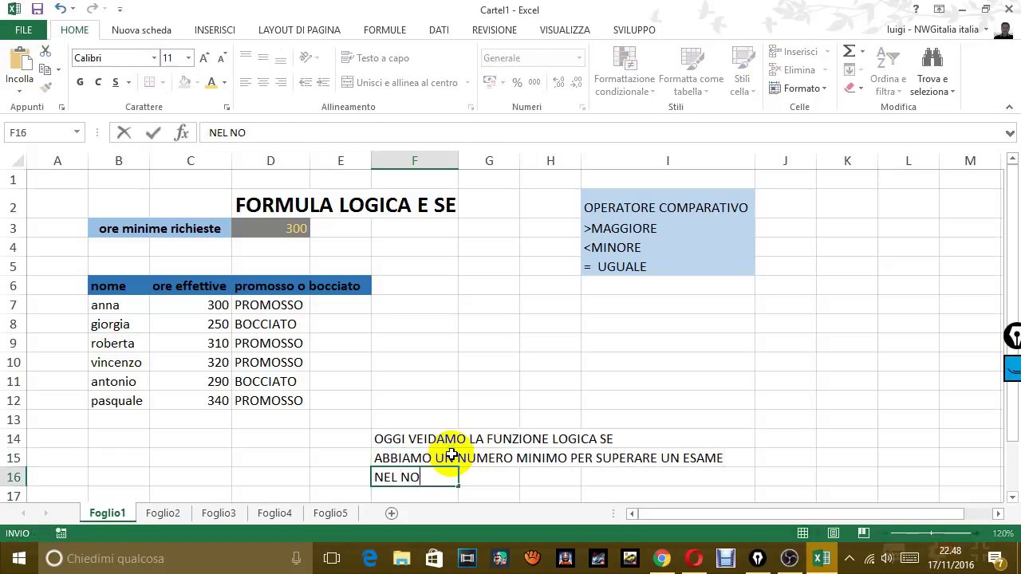
pyautogui.write('STRO CASO ')
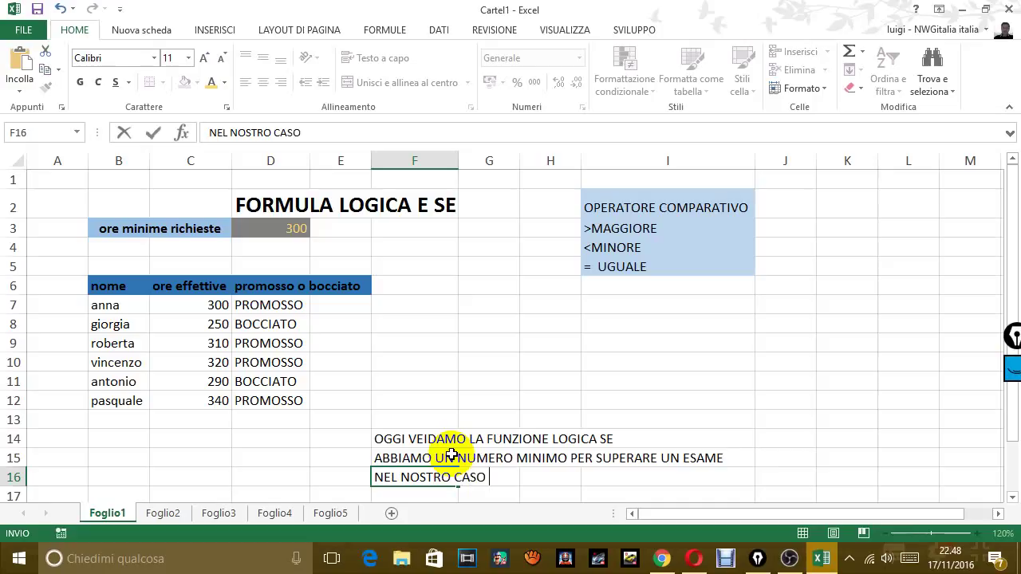
pyautogui.write('30')
pyautogui.write('0 ORE.')
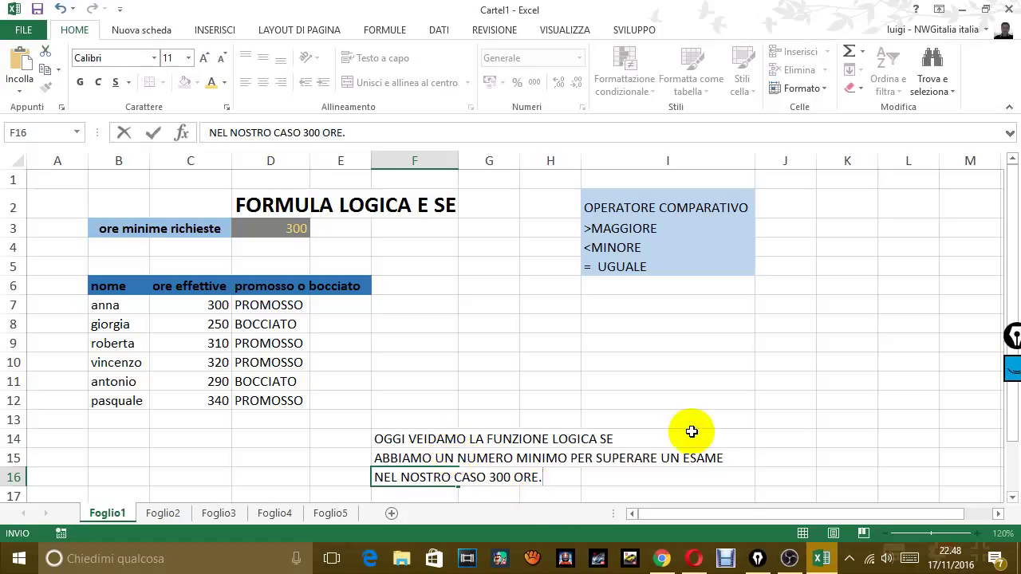
# Confirm the F16 note and inspect D7's SE formula without changing it.
pyautogui.click(463, 324)
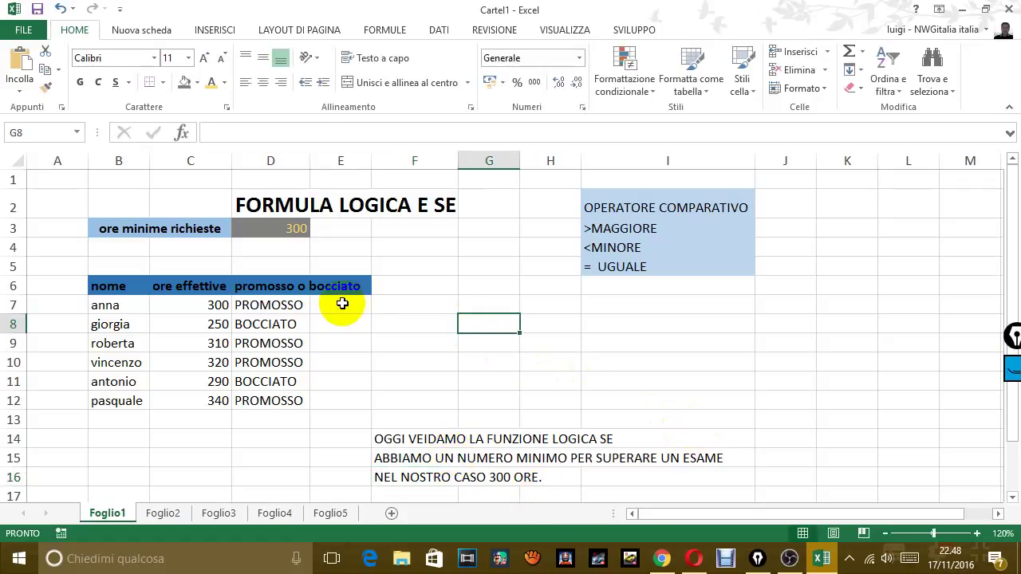
pyautogui.click(333, 306)
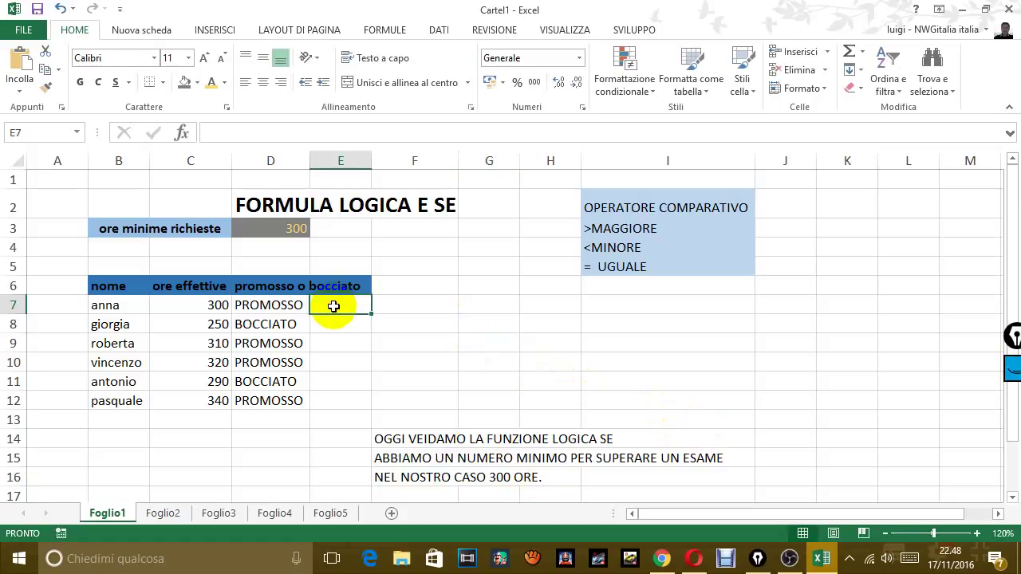
pyautogui.click(270, 308)
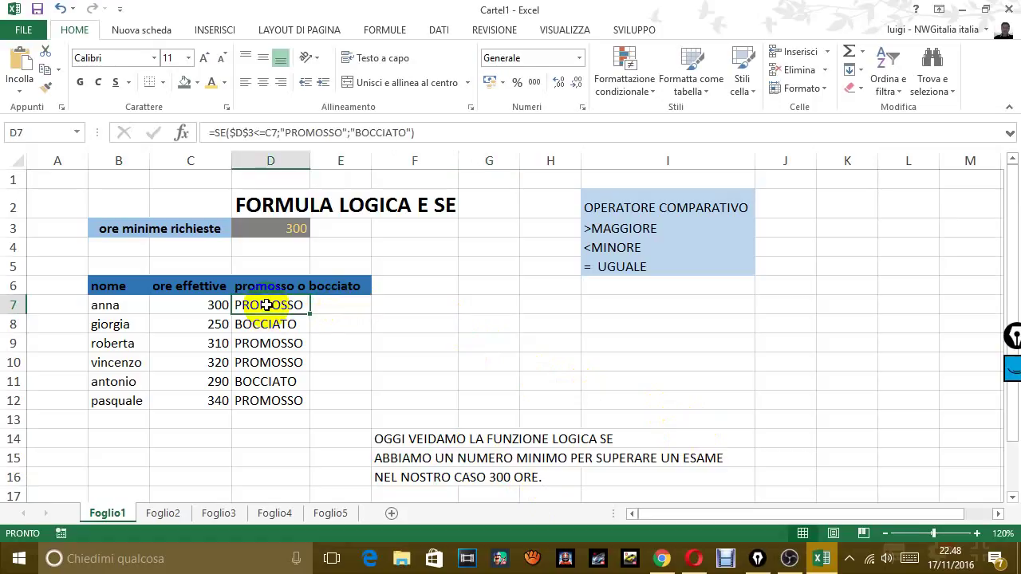
pyautogui.doubleClick(269, 305)
pyautogui.click(343, 357)
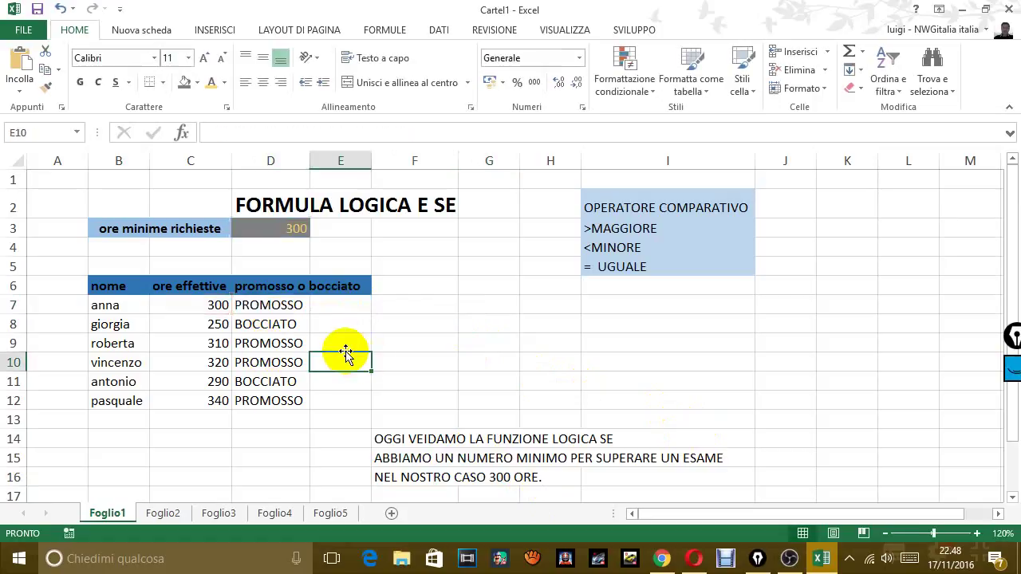
# Delete the SE formula results in D7:D12.
pyautogui.moveTo(268, 304); pyautogui.dragTo(264, 401)
pyautogui.press('Delete')
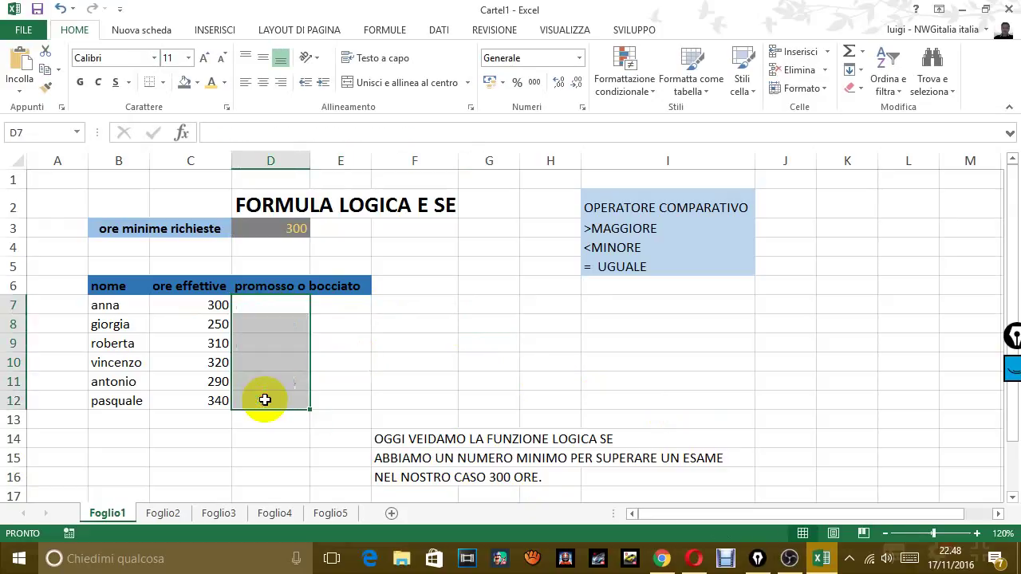
pyautogui.click(436, 395)
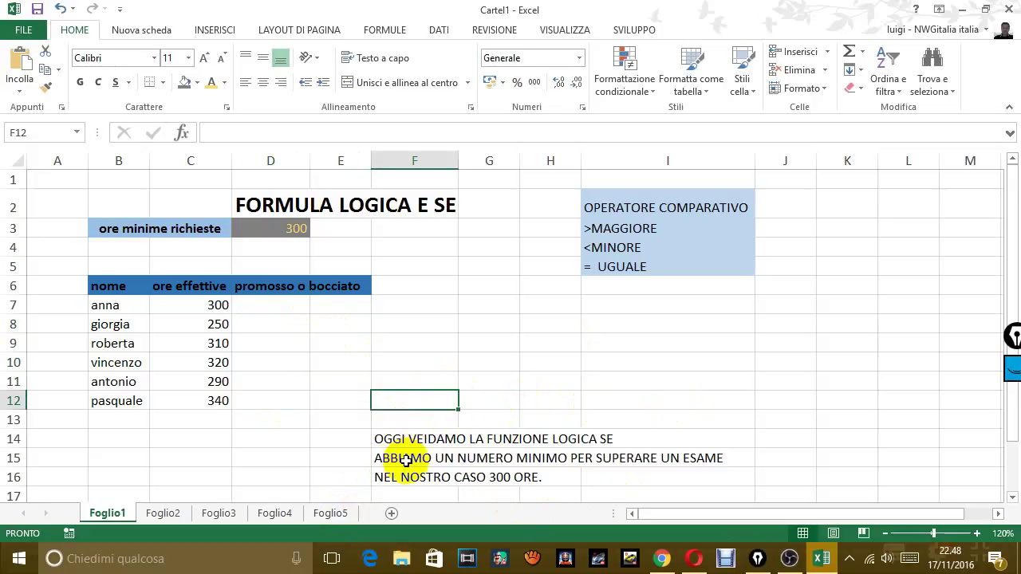
# Delete the F14:F16 notes and write 'OK, ANDIAMO A METTERE LA FORMULA.' in F12.
pyautogui.moveTo(376, 435); pyautogui.dragTo(386, 475)
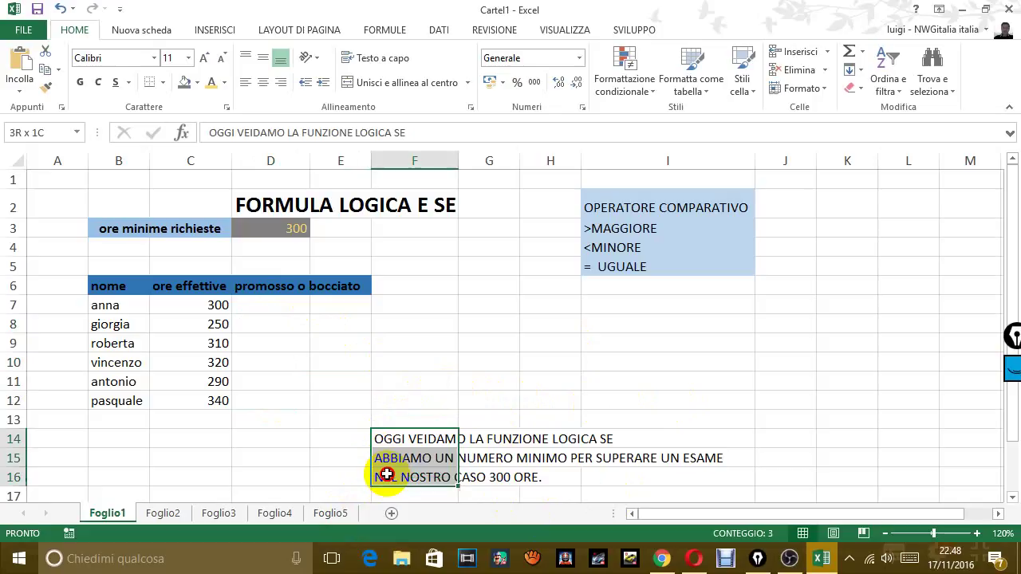
pyautogui.press('Delete')
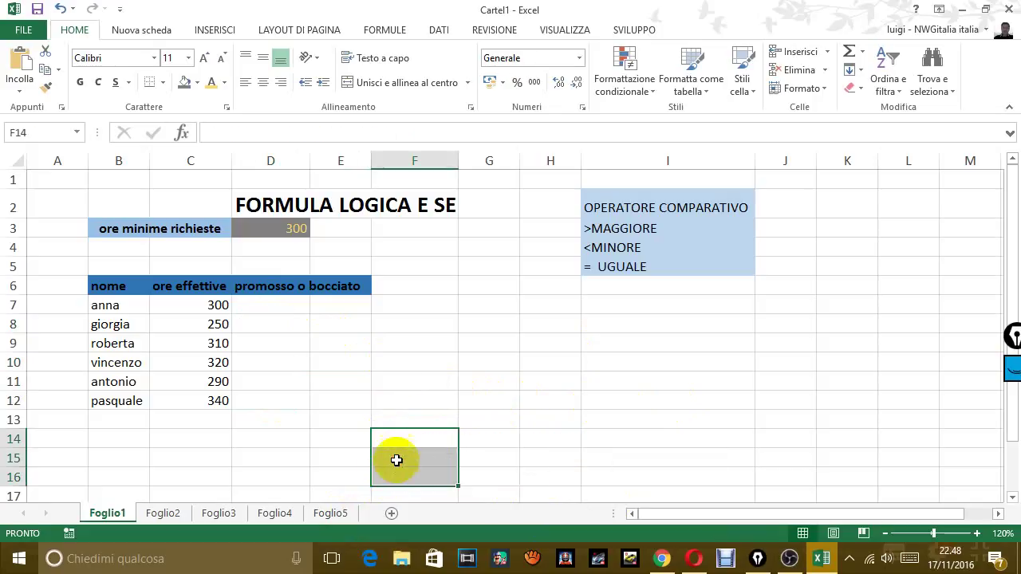
pyautogui.click(391, 401)
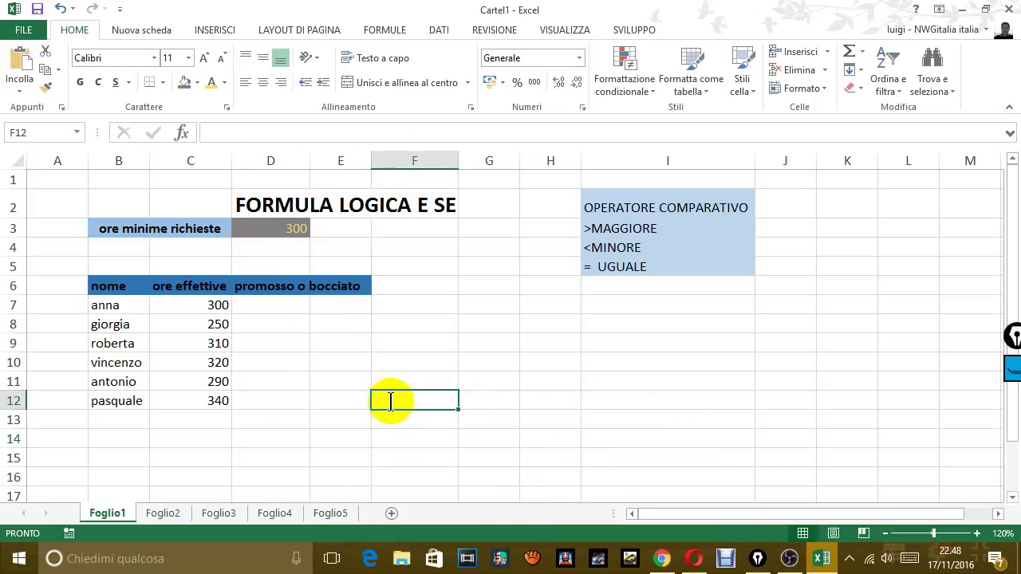
pyautogui.write('OK, AND')
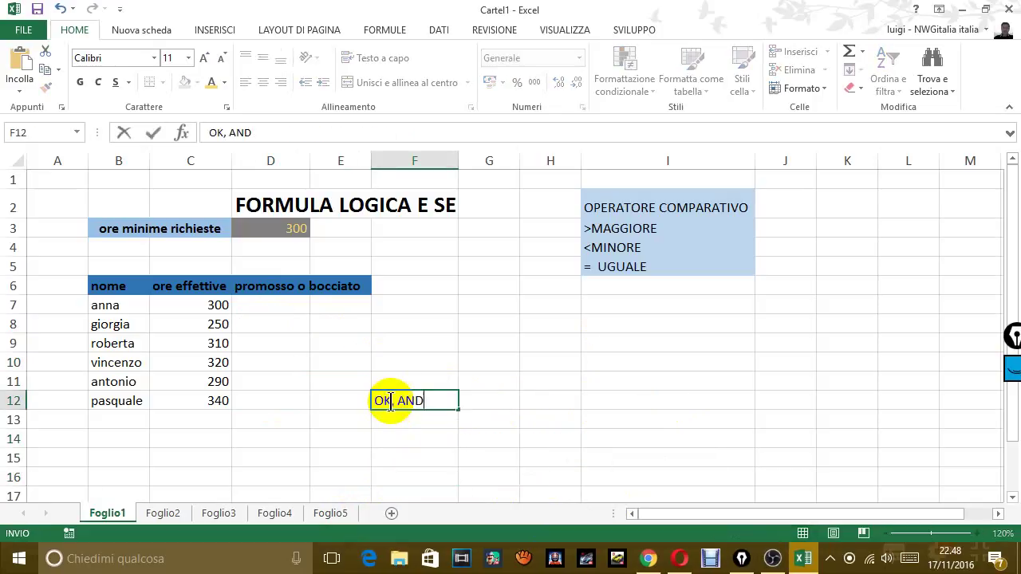
pyautogui.write('IAMO A MET')
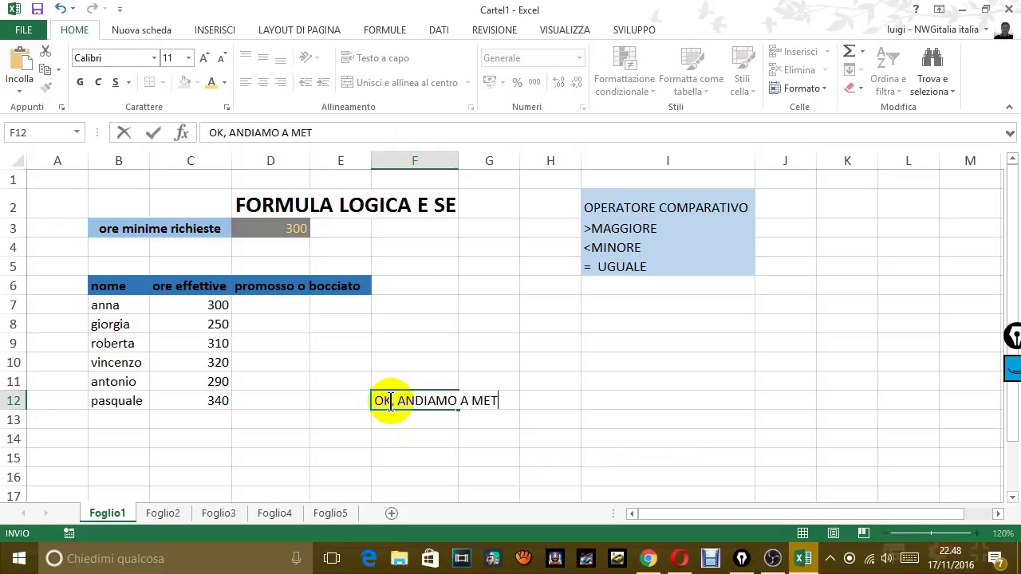
pyautogui.write('TERE LA')
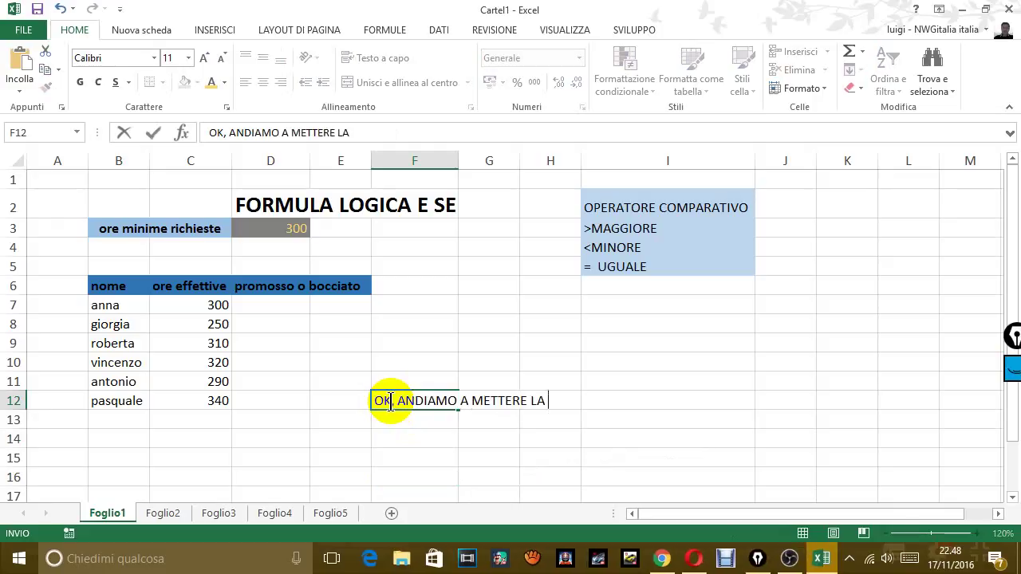
pyautogui.write(' FORMULA.')
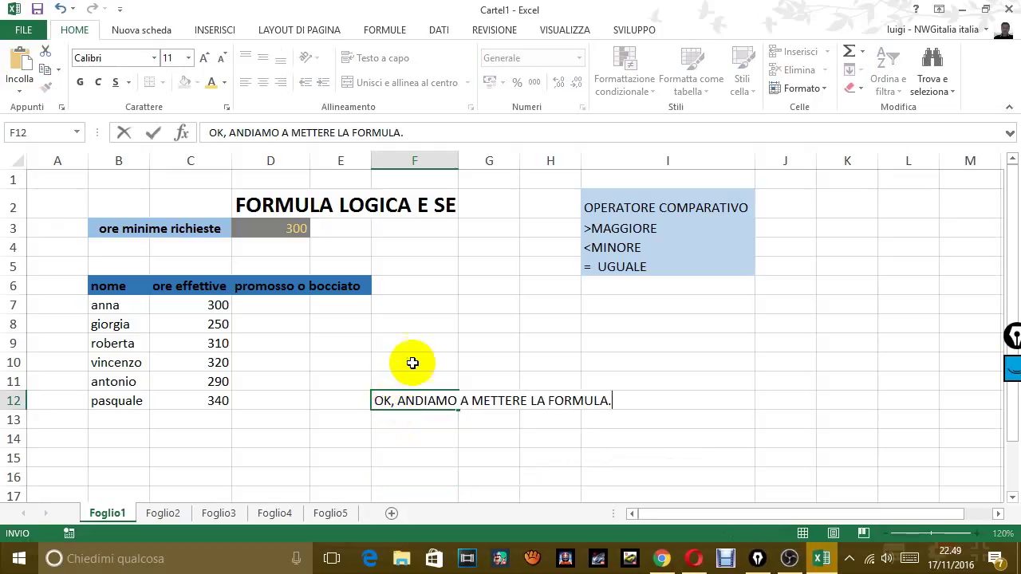
pyautogui.click(410, 361)
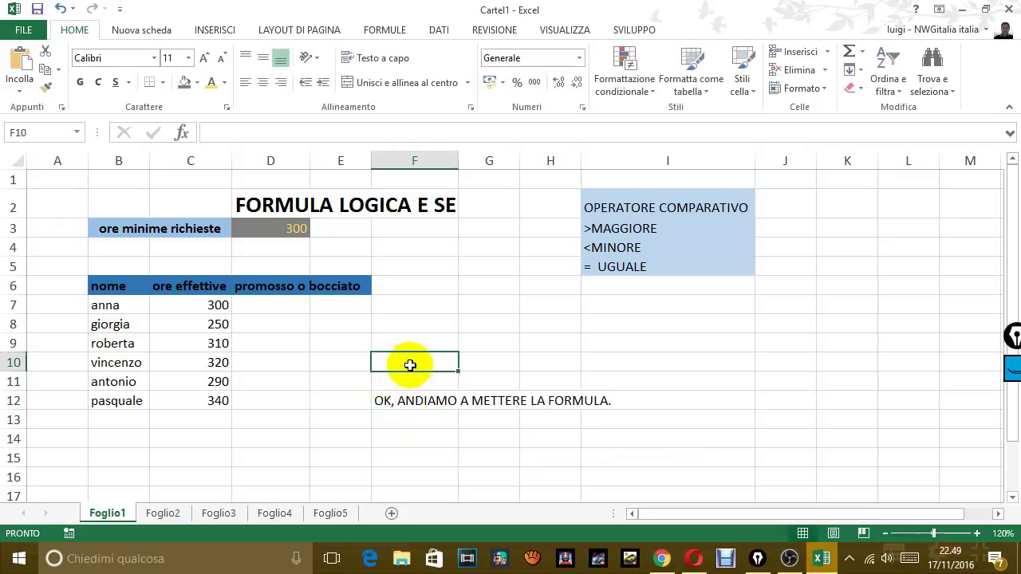
pyautogui.click(386, 398)
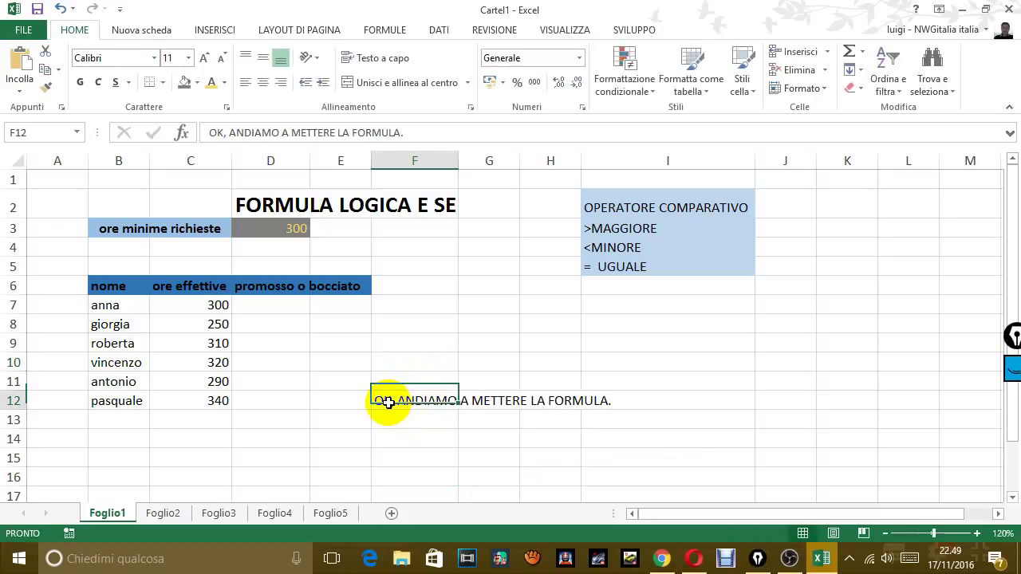
# Enter =SE(C7>=D3;"PROMOSSO"; BOCCIATO) in D7, comparing C7's hours against D3.
pyautogui.click(259, 309)
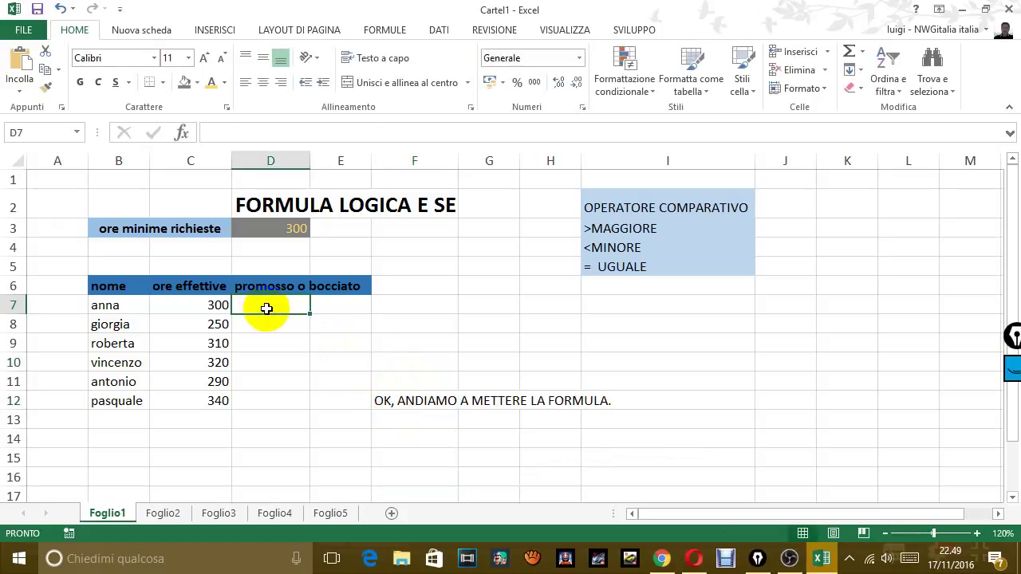
pyautogui.write('=')
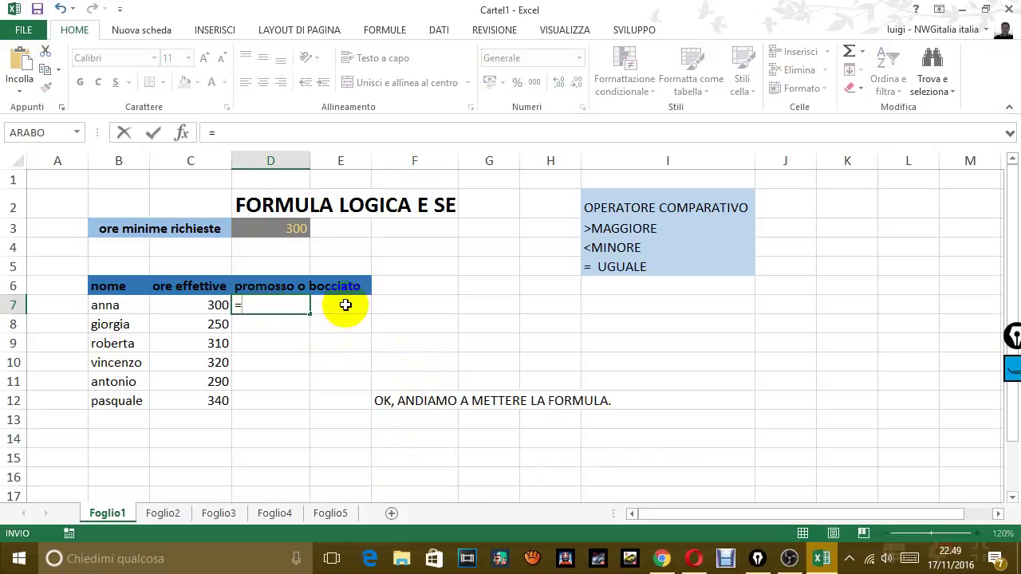
pyautogui.write('SE(')
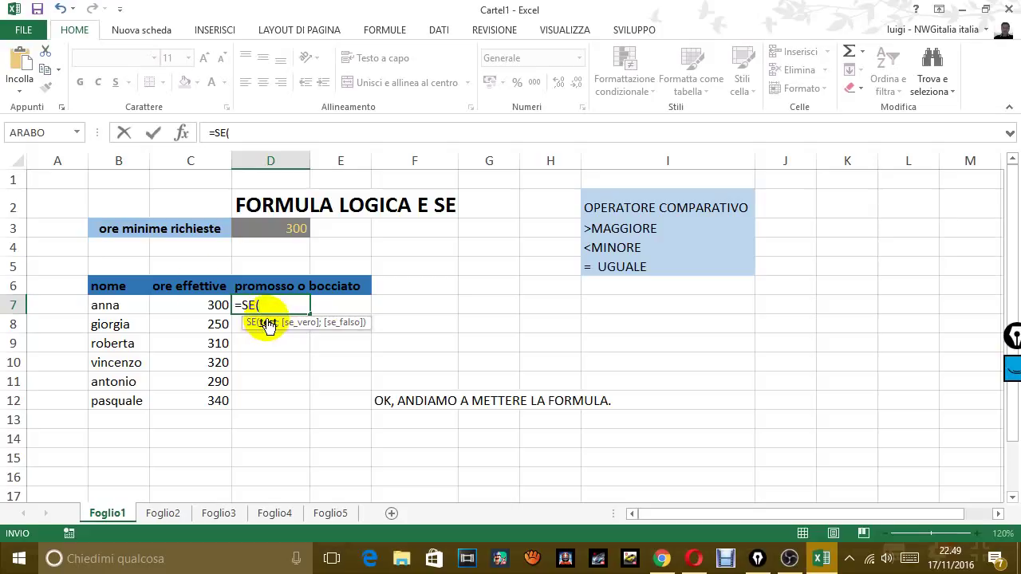
pyautogui.click(217, 309)
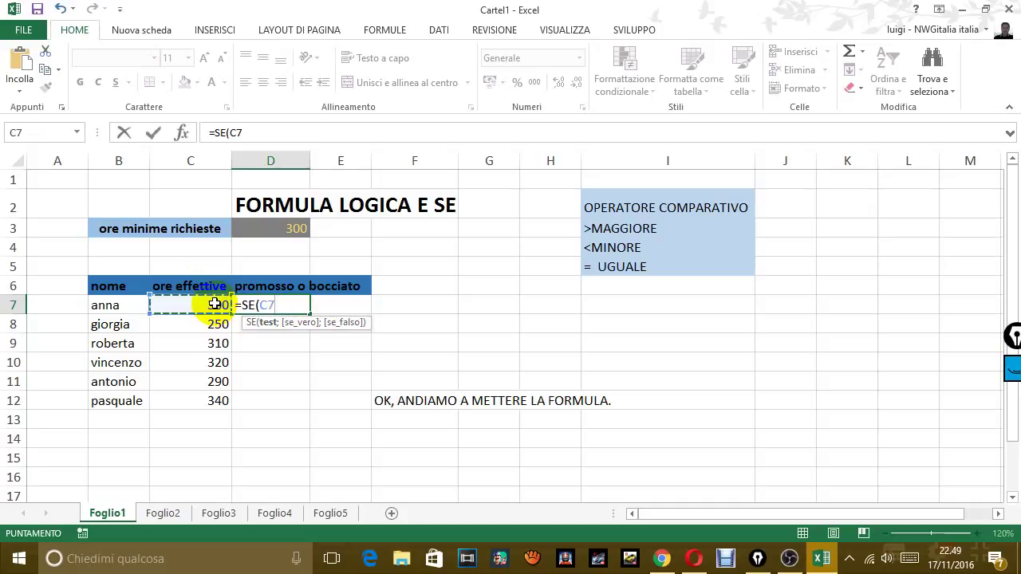
pyautogui.write('>=')
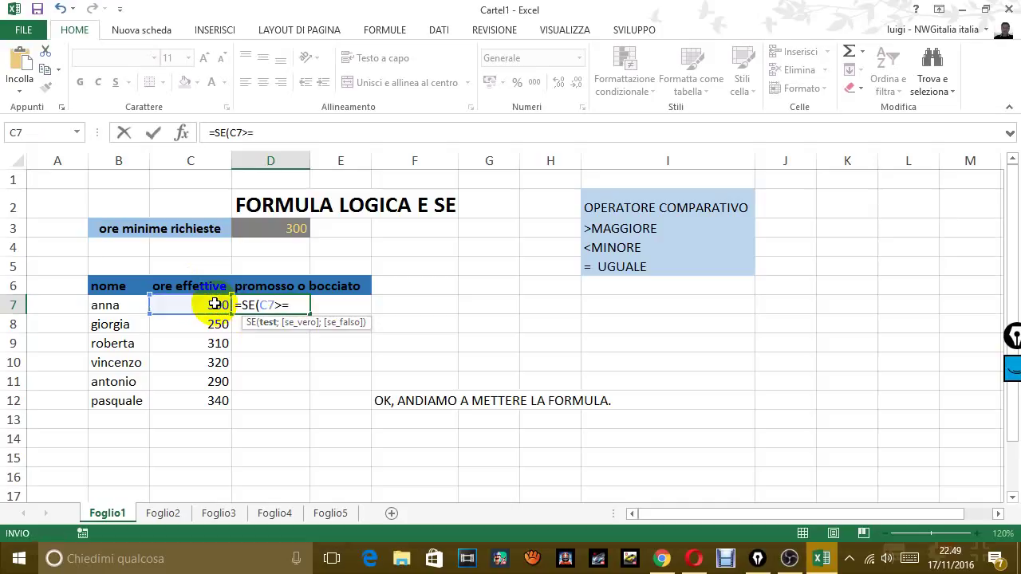
pyautogui.click(281, 230)
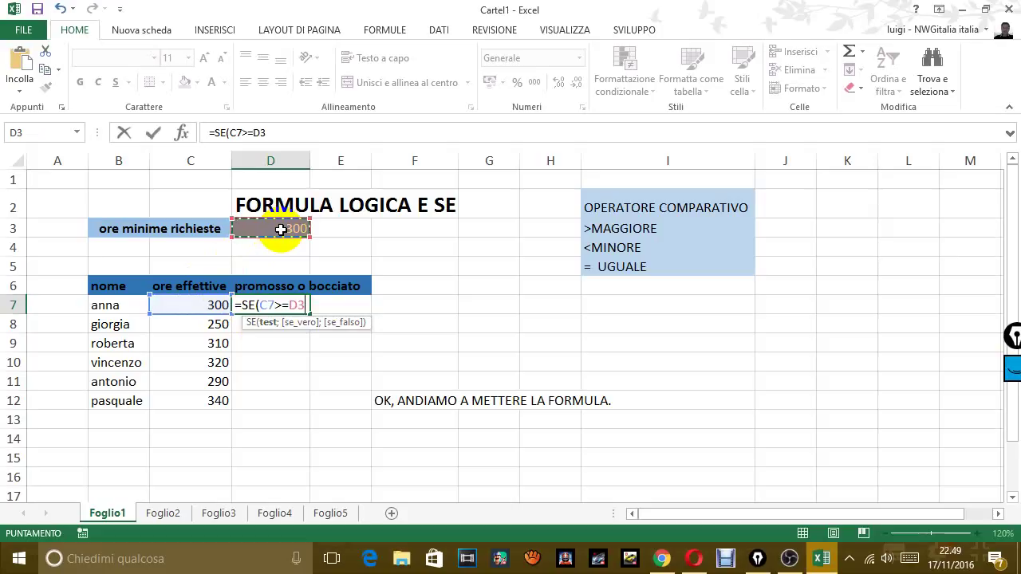
pyautogui.write(';')
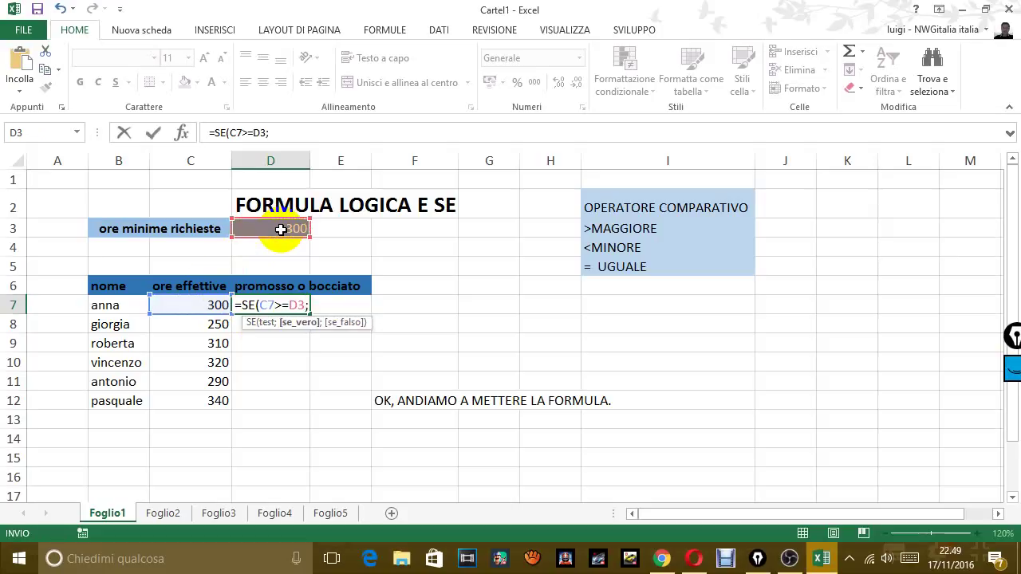
pyautogui.write('P')
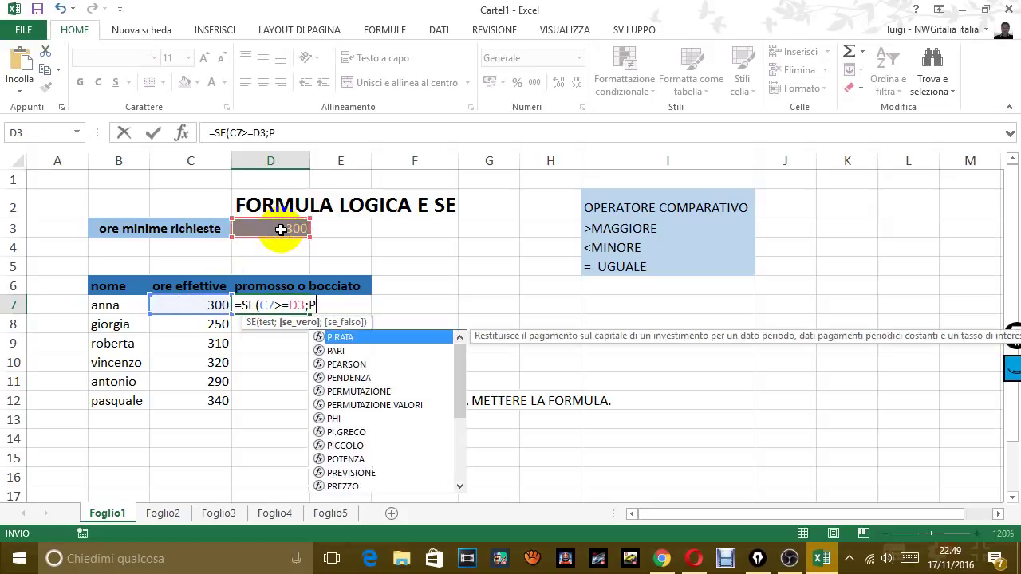
pyautogui.write('ROMOSS')
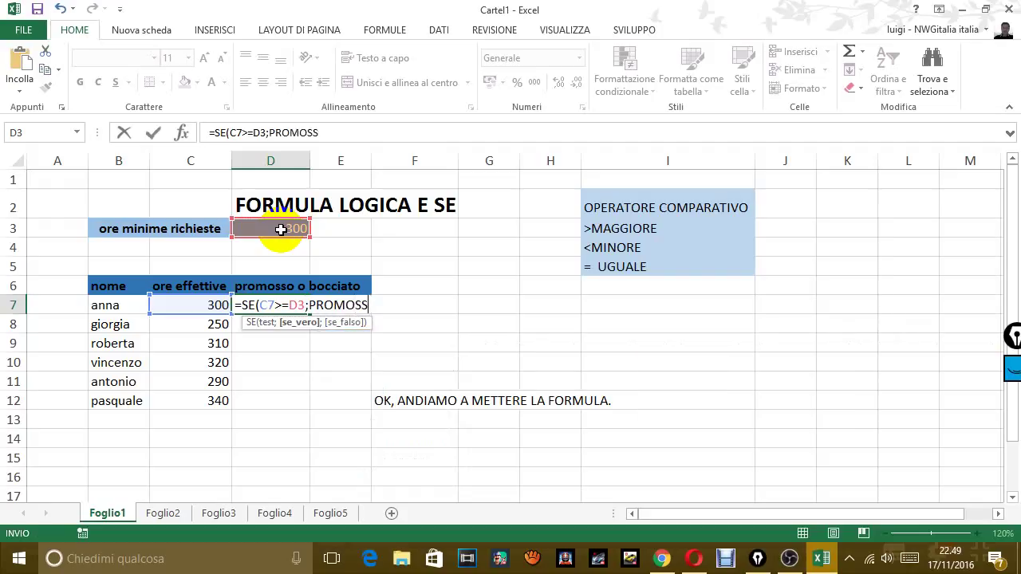
pyautogui.write('O;')
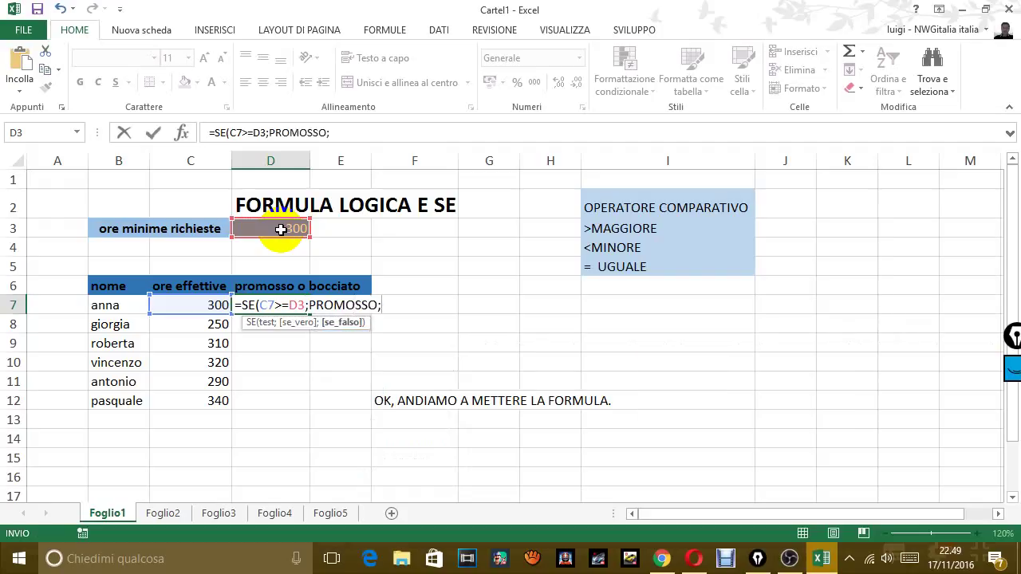
pyautogui.press('BackSpace')
pyautogui.press('BackSpace')
pyautogui.press('BackSpace')
pyautogui.press('BackSpace')
pyautogui.press('BackSpace')
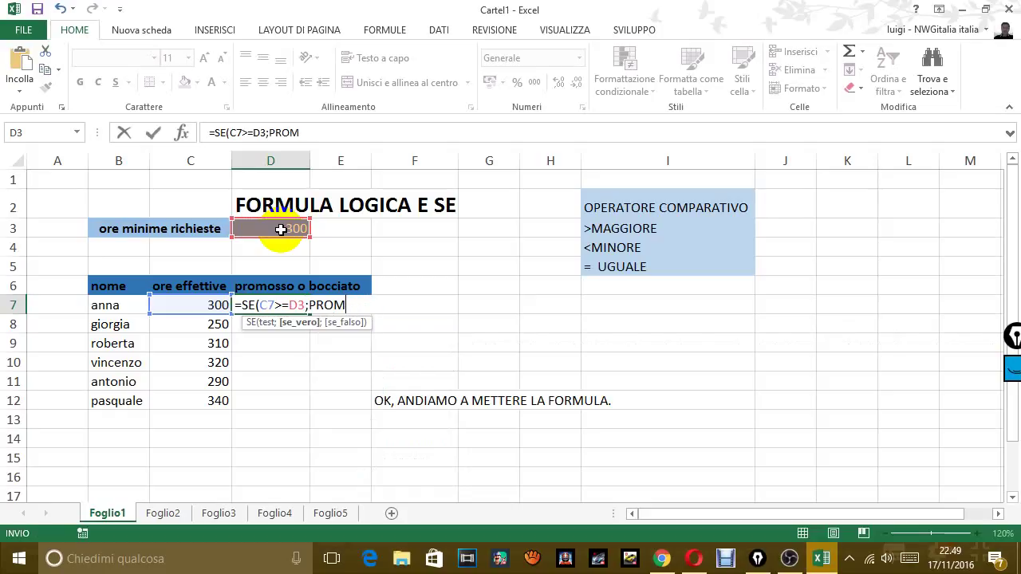
pyautogui.press('BackSpace')
pyautogui.press('BackSpace')
pyautogui.press('BackSpace')
pyautogui.press('BackSpace')
pyautogui.write('P')
pyautogui.write('ROMOSSO"')
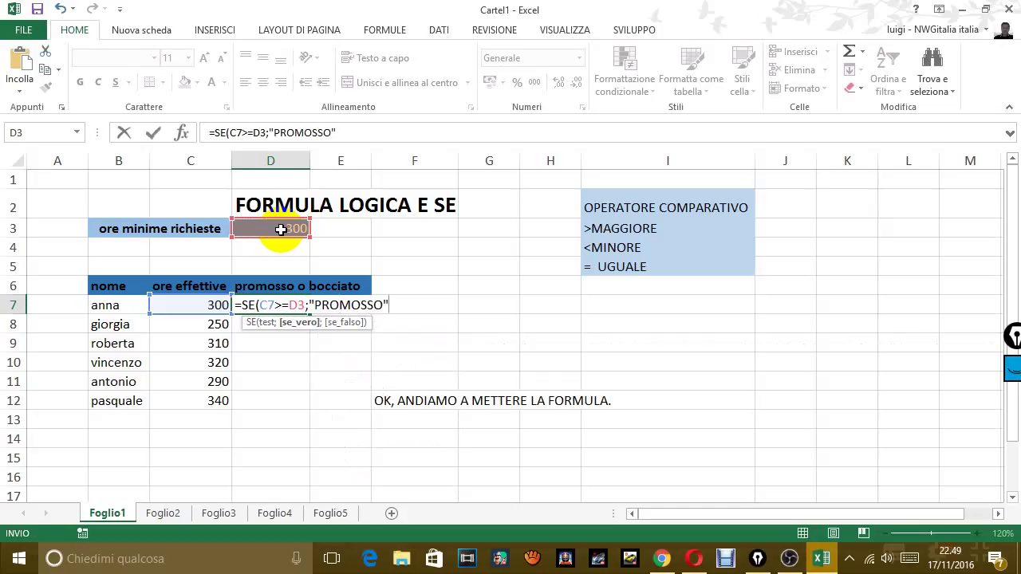
pyautogui.write(';')
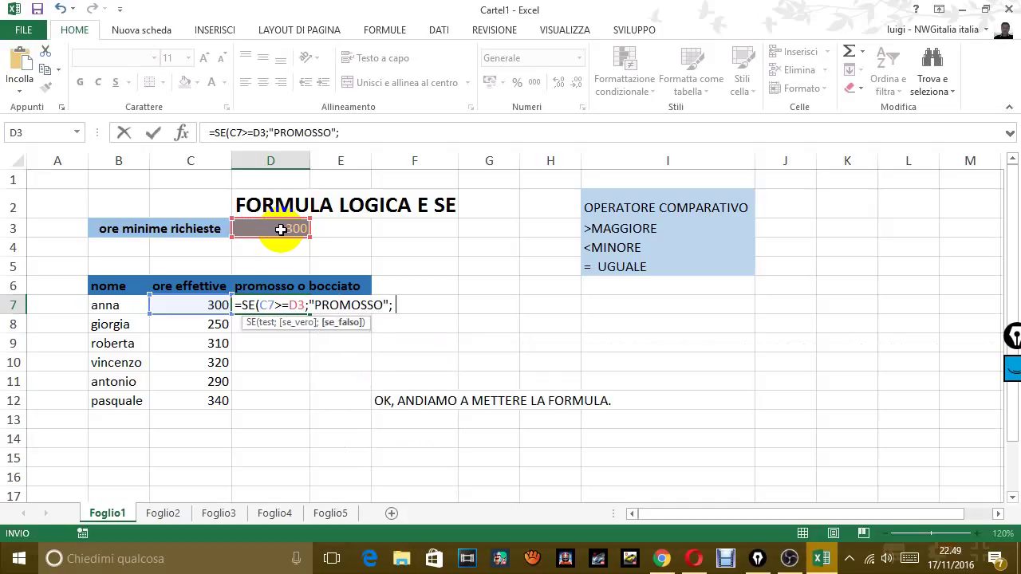
pyautogui.write(' BOCCIAT')
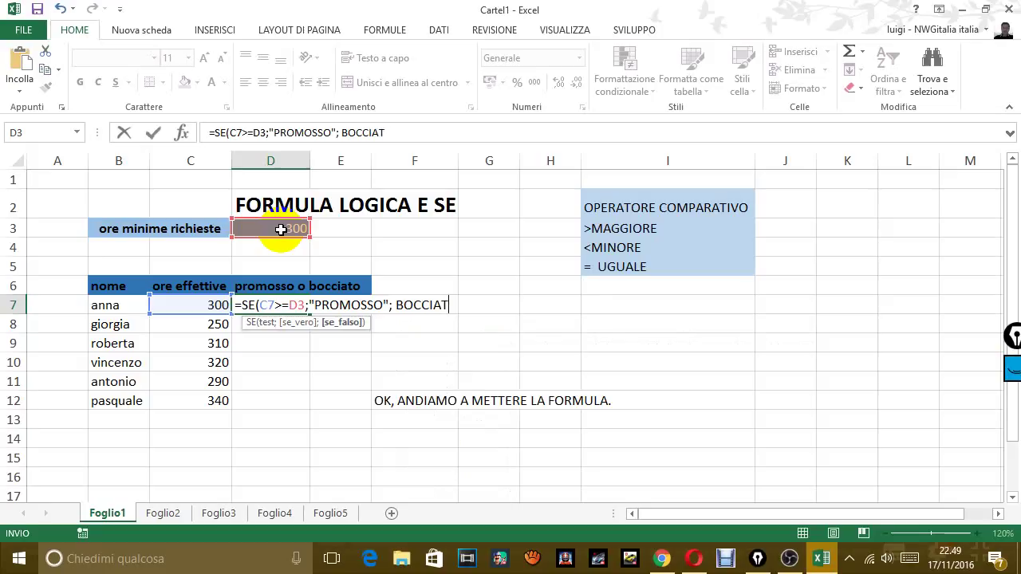
pyautogui.write('O')
pyautogui.write(')')
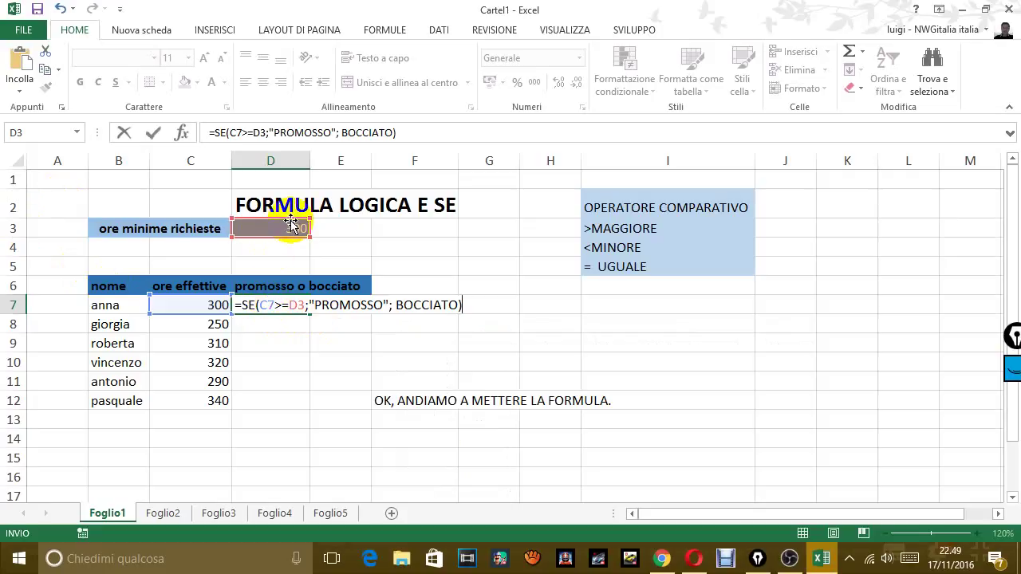
# Make D3 an absolute reference ($D$3) in the D7 formula with F4.
pyautogui.click(300, 307)
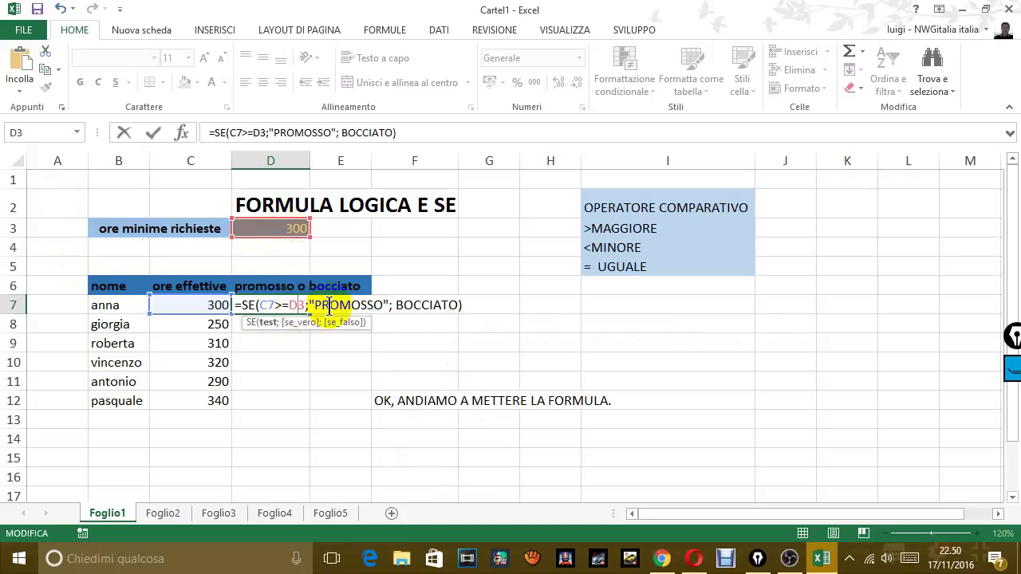
pyautogui.click(299, 322)
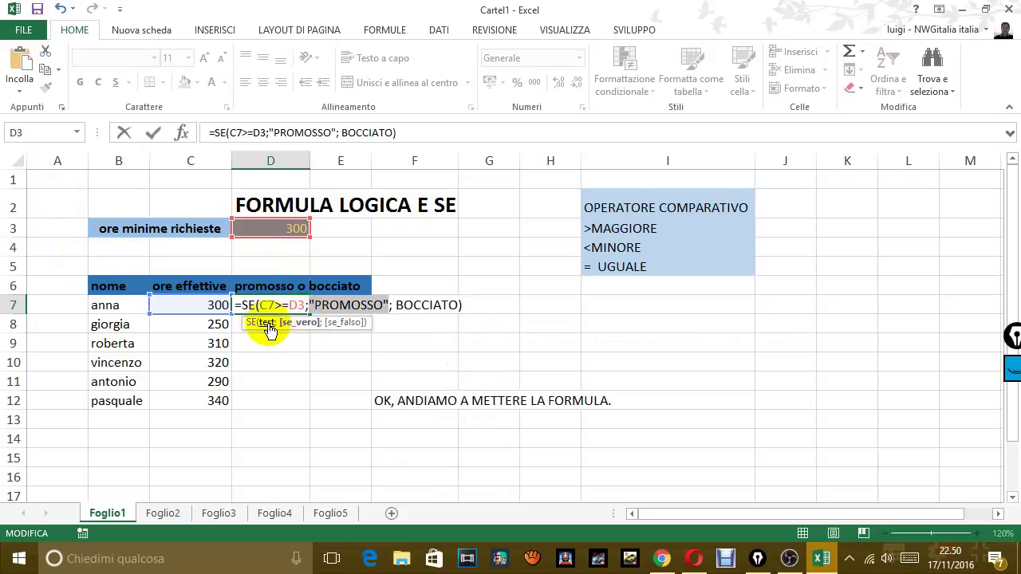
pyautogui.click(266, 323)
pyautogui.click(278, 305)
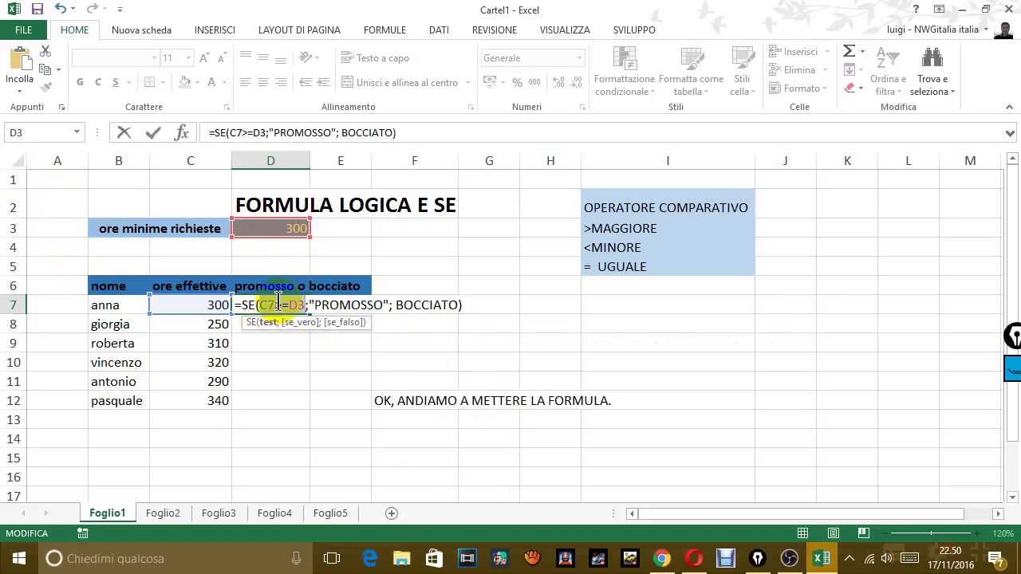
pyautogui.moveTo(280, 305); pyautogui.dragTo(300, 305)
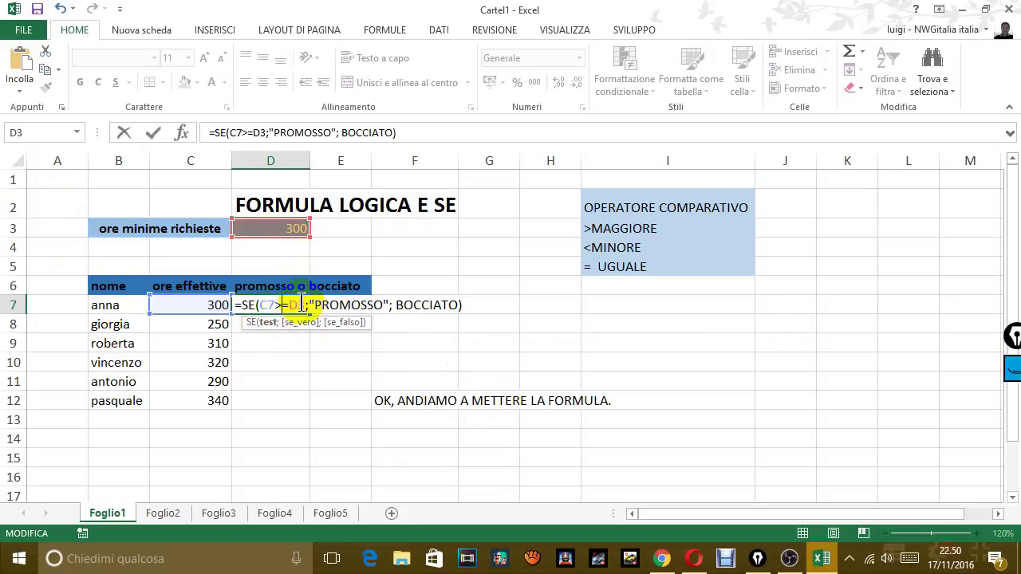
pyautogui.click(309, 305)
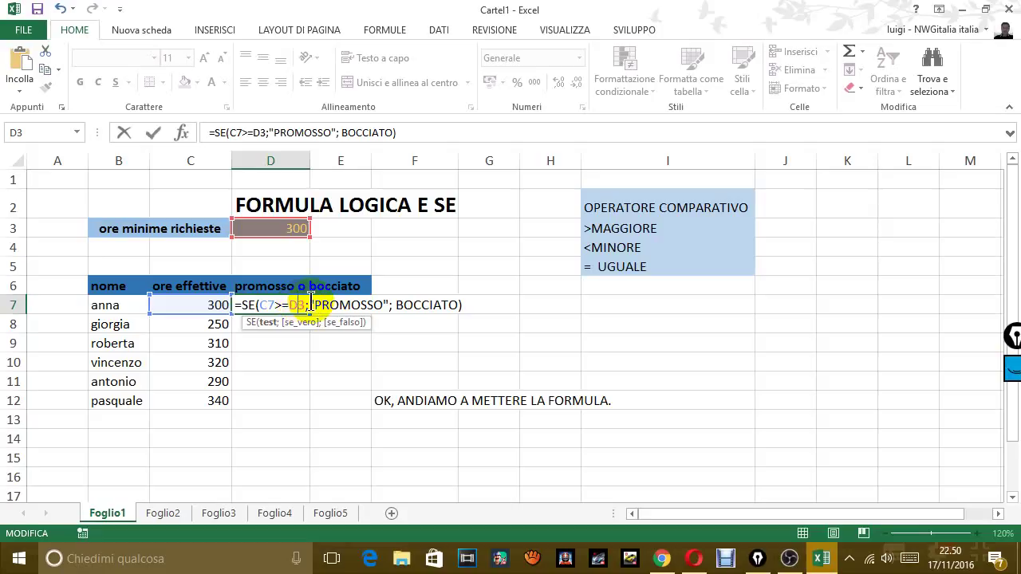
pyautogui.press('F4')
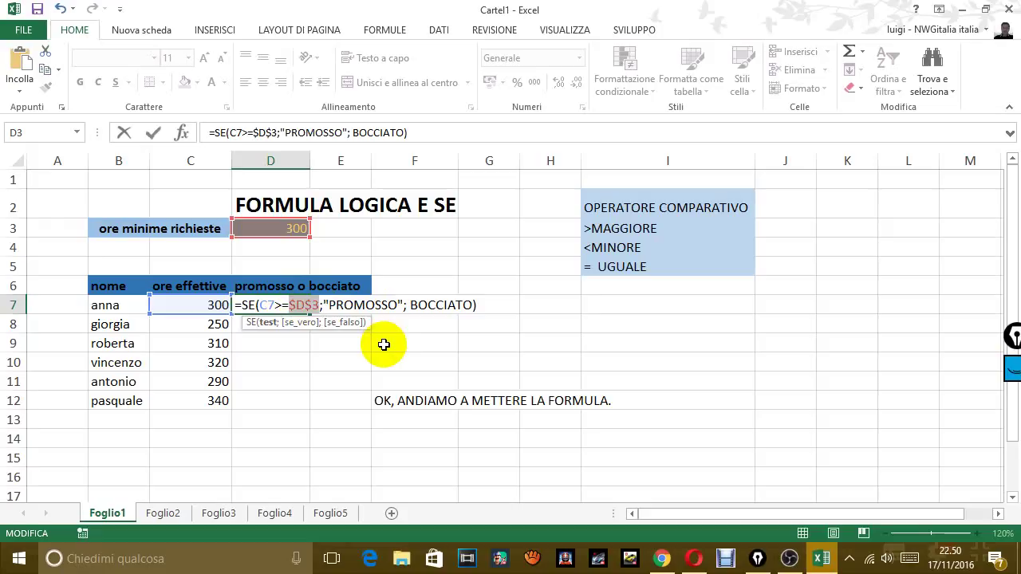
pyautogui.click(490, 305)
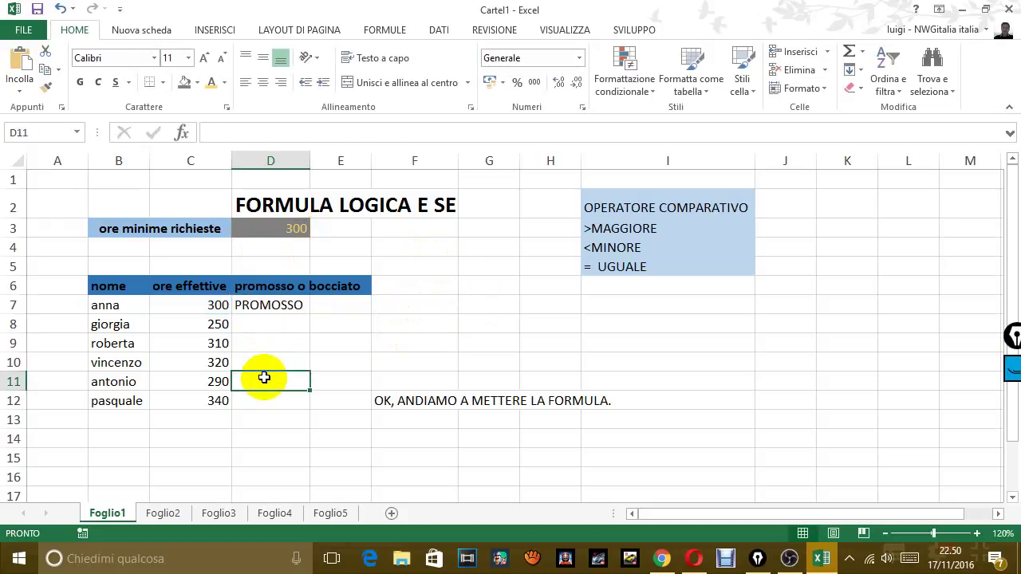
pyautogui.click(263, 304)
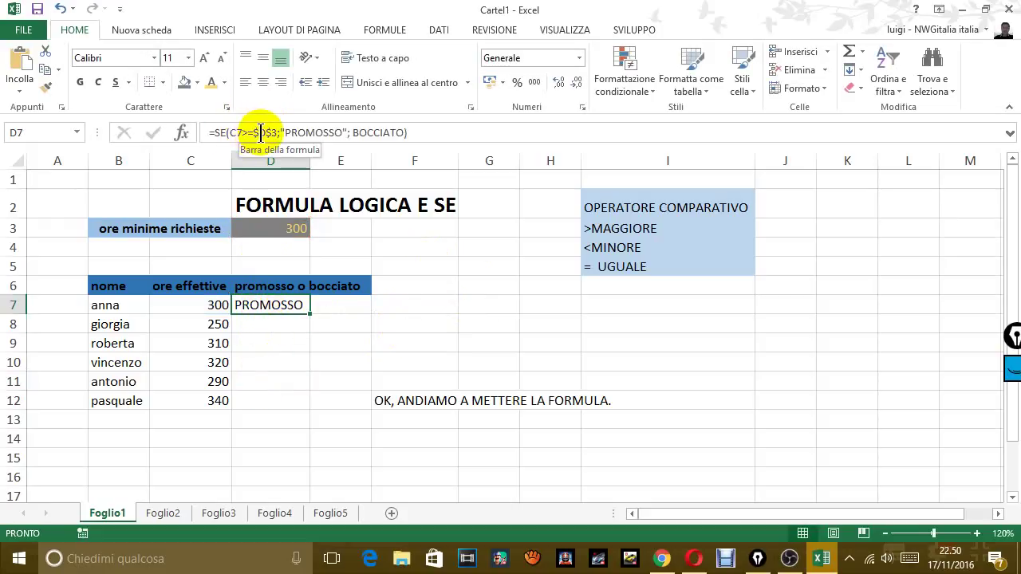
# Write a note in F13:F14 saying D3 was locked as absolute so the dragged formula works.
pyautogui.click(413, 420)
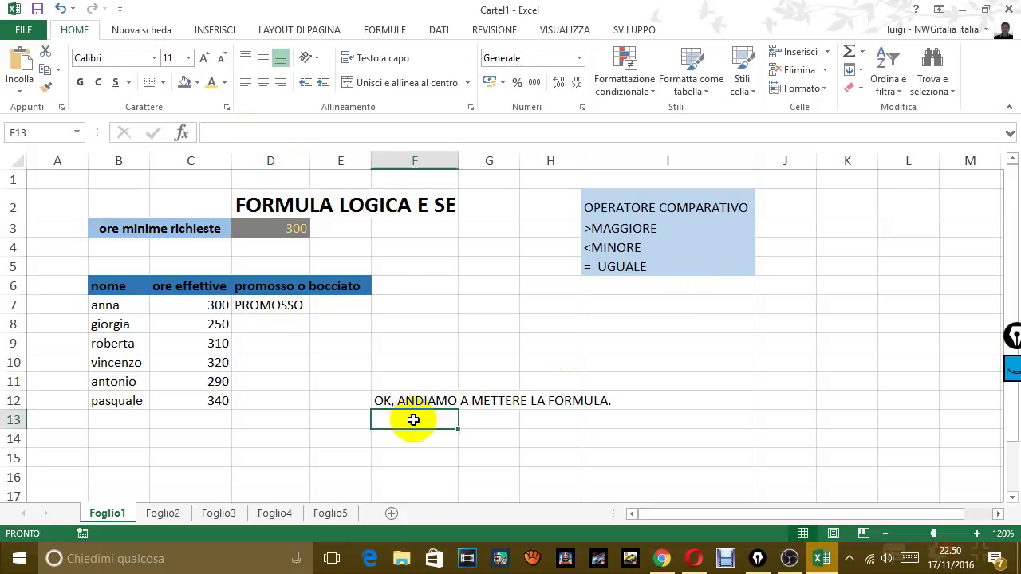
pyautogui.write('HO')
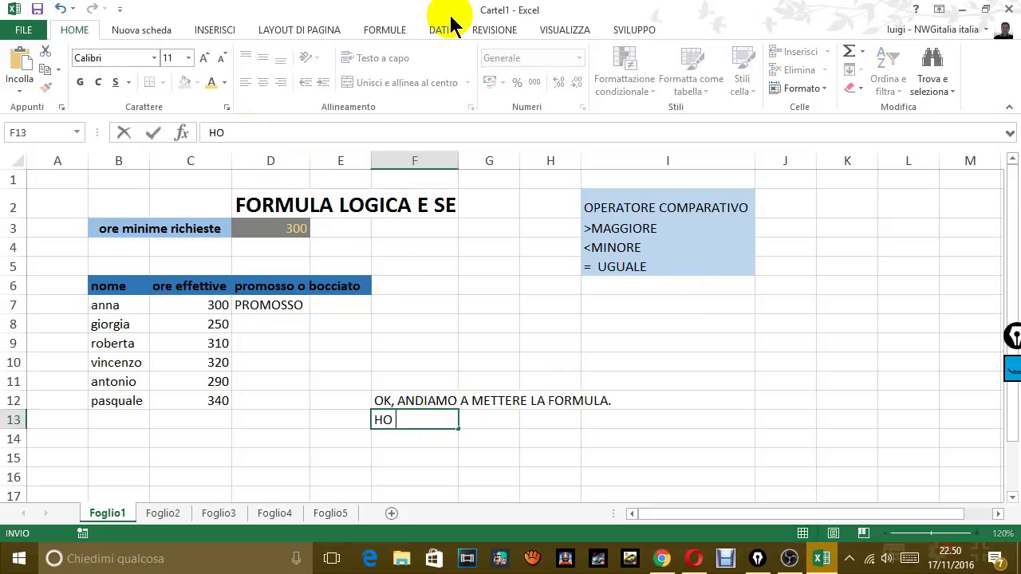
pyautogui.write(' BLOCCATO ')
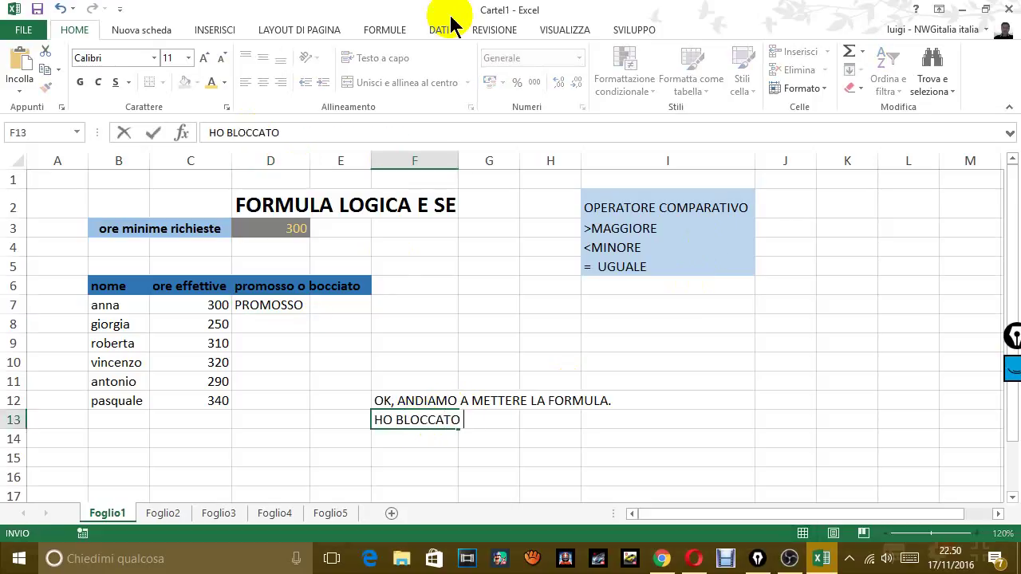
pyautogui.write('D3')
pyautogui.write(' PERCHE')
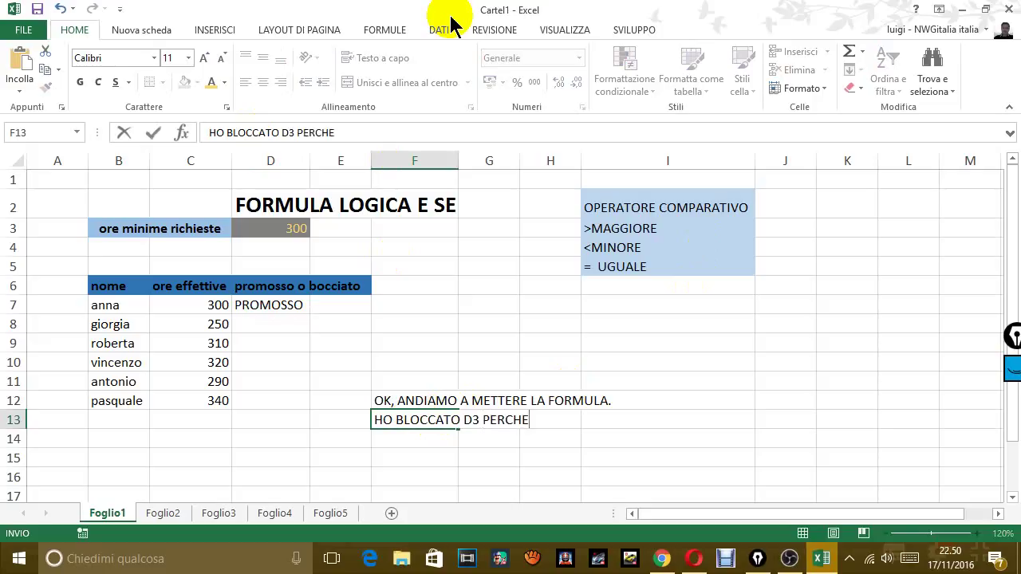
pyautogui.write(' DEVE ES')
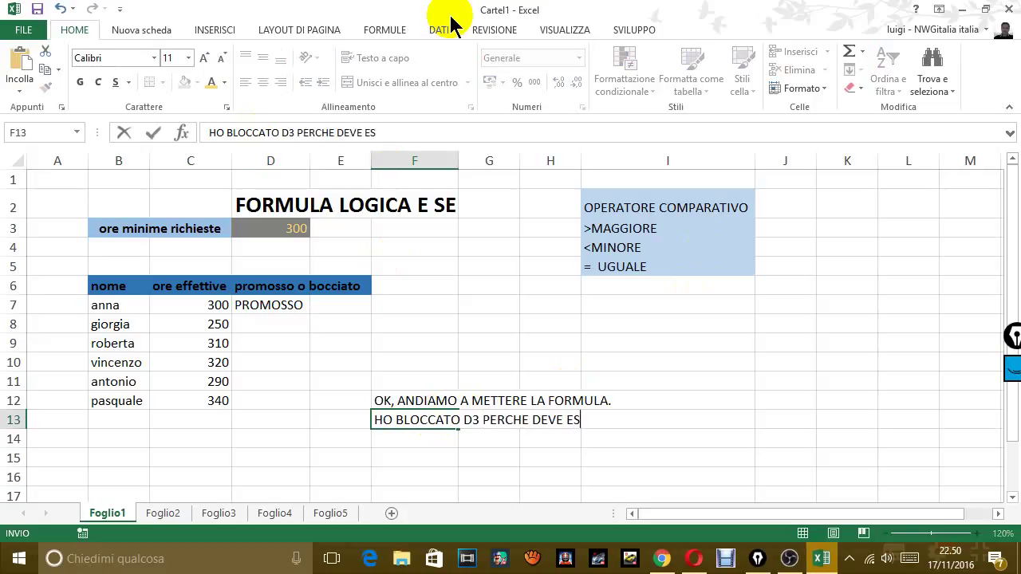
pyautogui.write('SERE UNA CELLA')
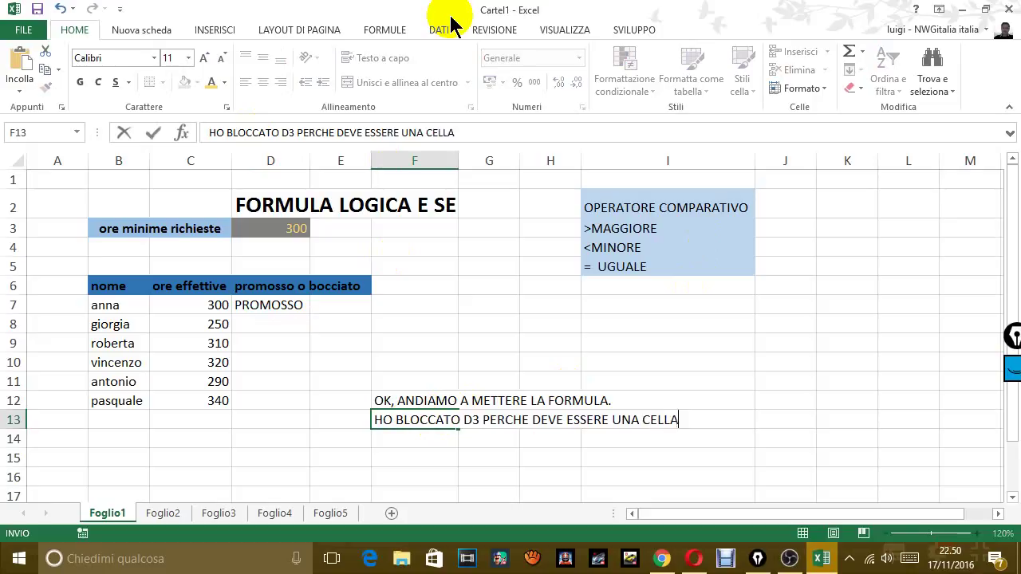
pyautogui.write(' ASSOLUT')
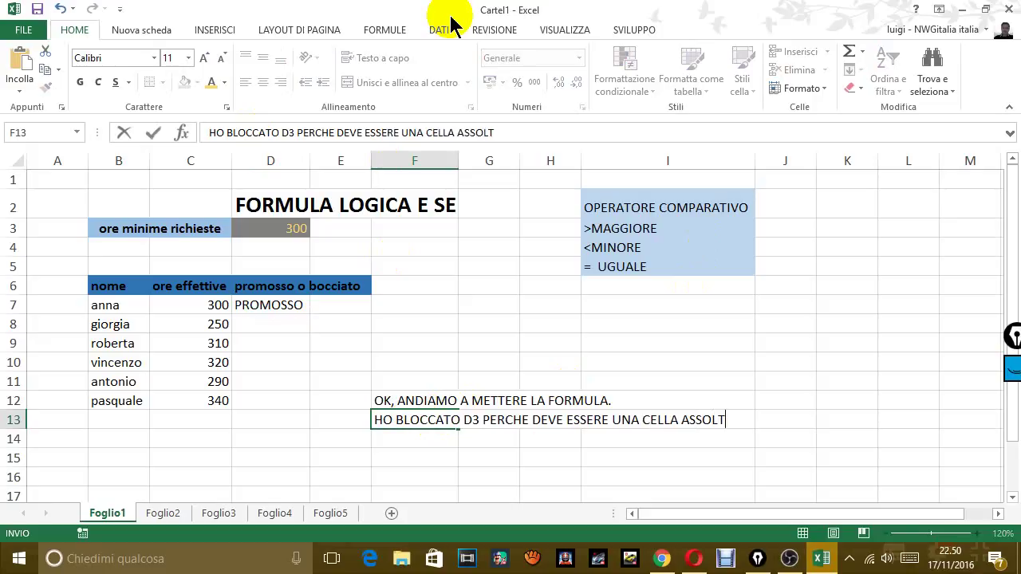
pyautogui.press('BackSpace')
pyautogui.write('UTA,')
pyautogui.write('ALTRIMEN')
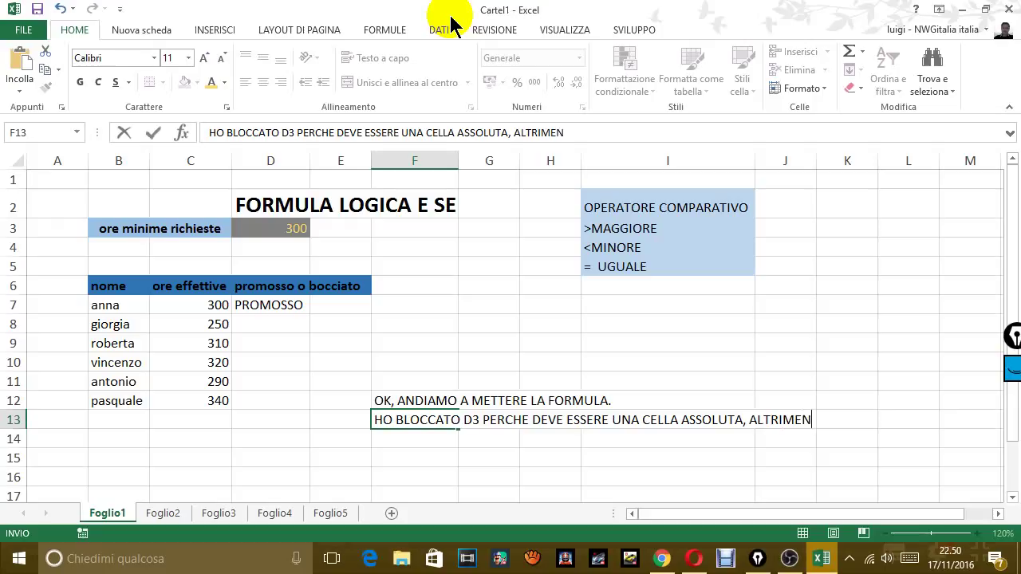
pyautogui.write('TI QUA')
pyautogui.write('NDO VADO')
pyautogui.press('Return')
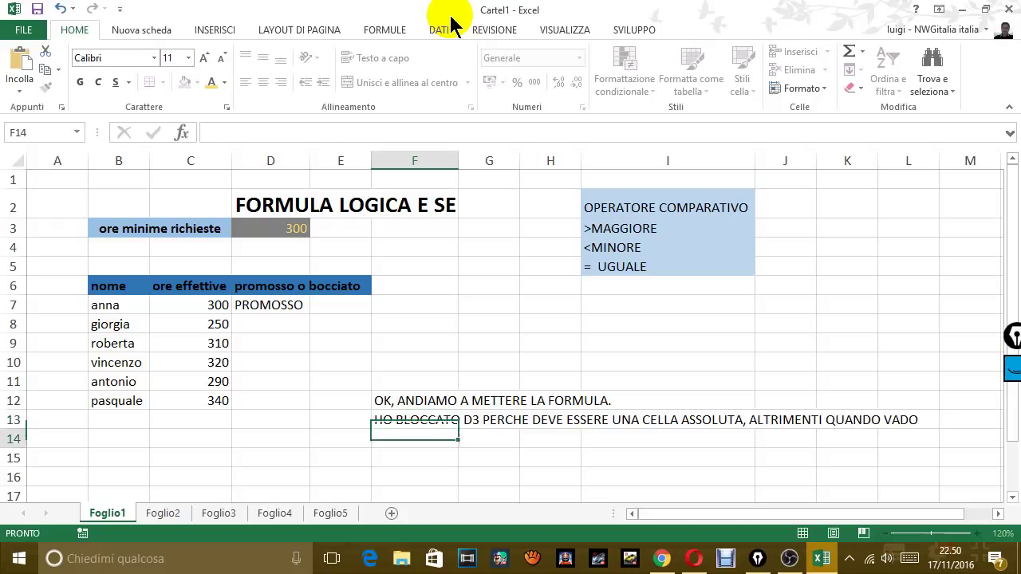
pyautogui.write('ATRASCI')
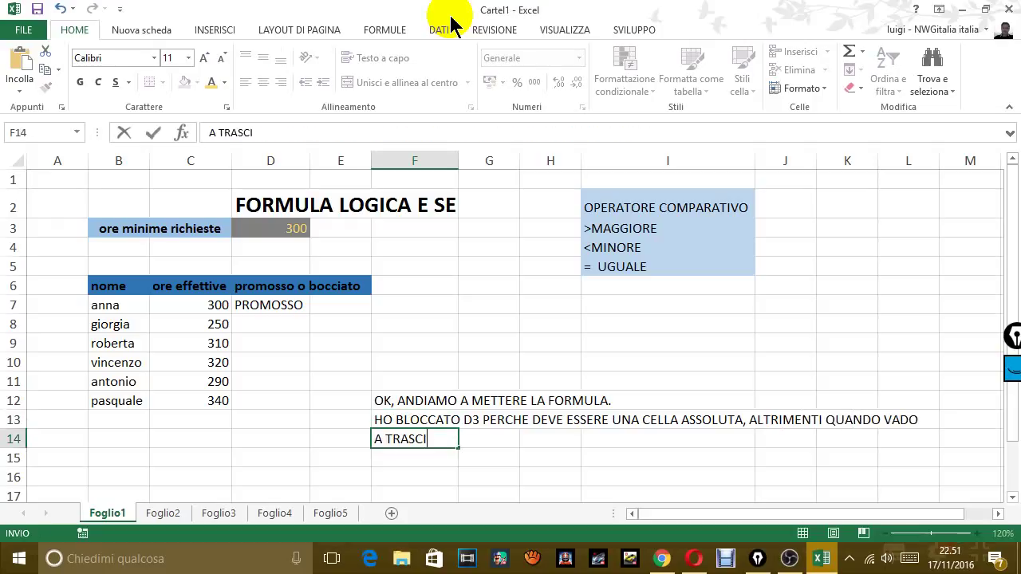
pyautogui.write('NARE LA F')
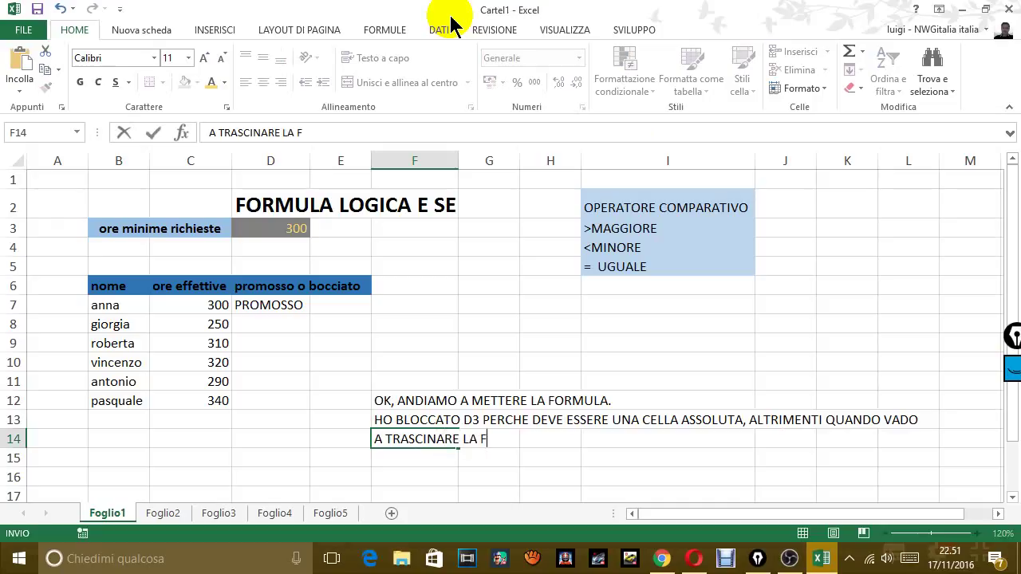
pyautogui.write('ORMUL')
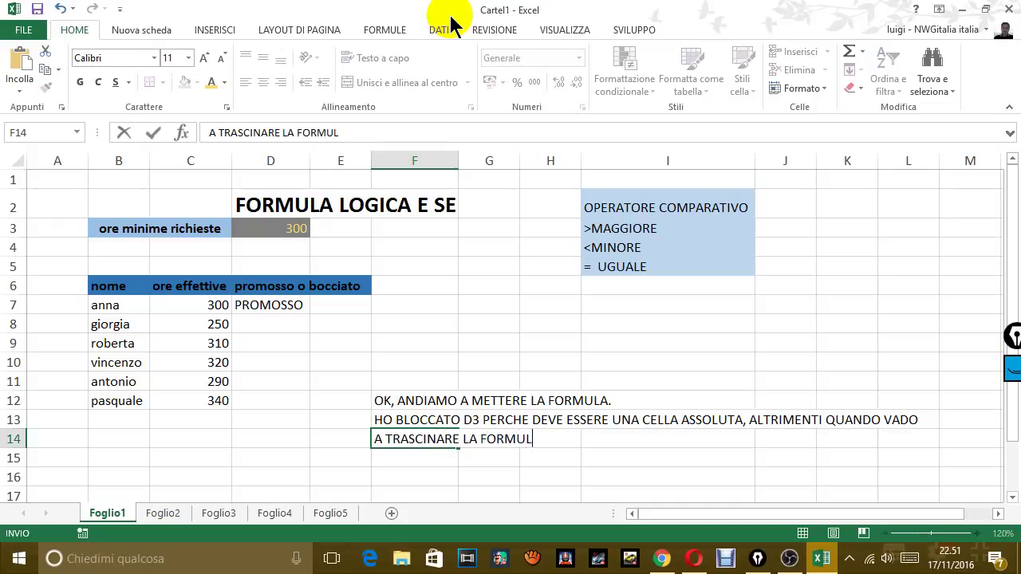
pyautogui.write('A NON FU')
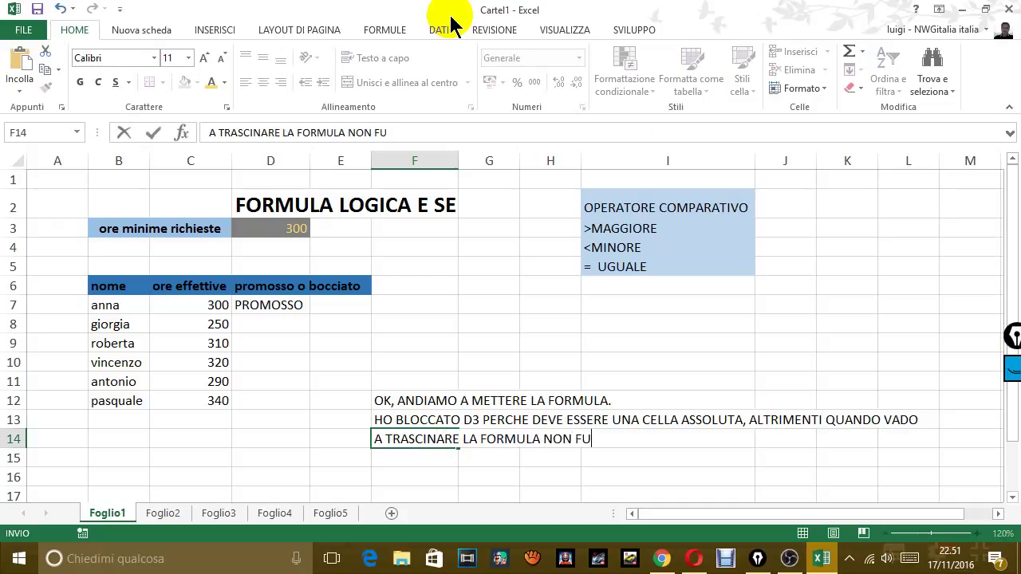
pyautogui.write('NZIONA.')
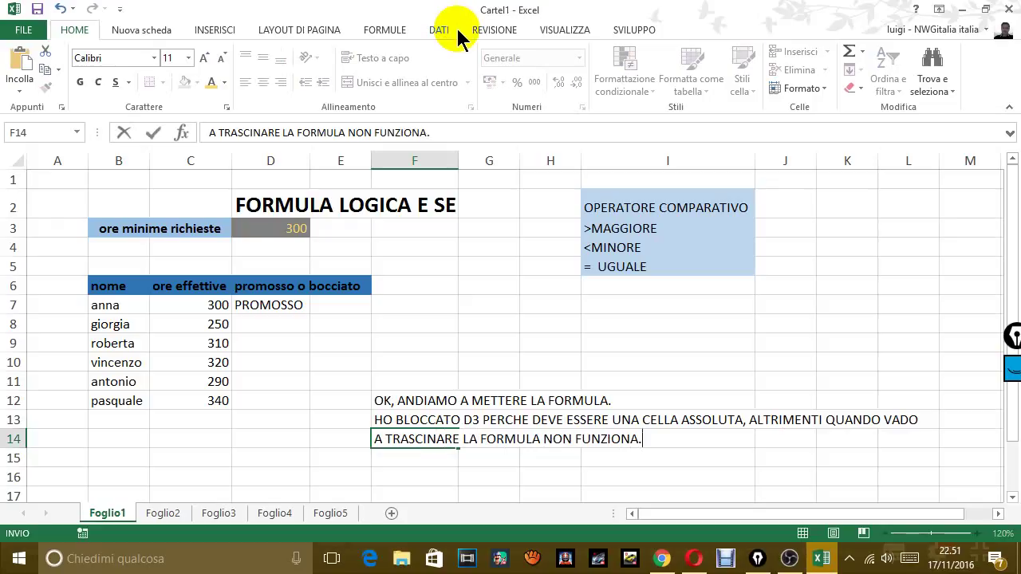
pyautogui.write(' INVECE')
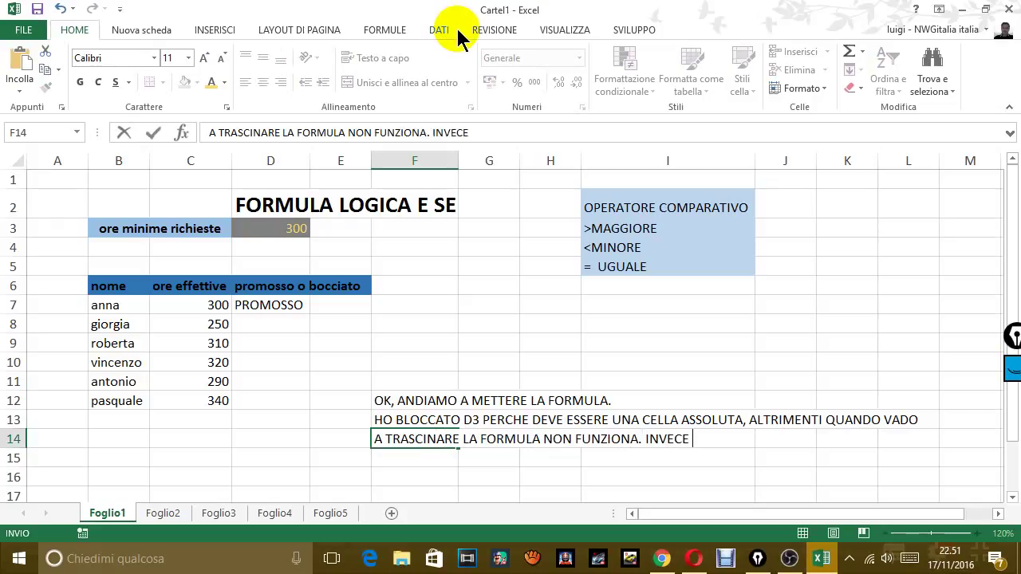
pyautogui.write(' ORS')
pyautogui.press('BackSpace')
pyautogui.press('BackSpace')
pyautogui.press('BackSpace')
pyautogui.press('BackSpace')
pyautogui.press('BackSpace')
pyautogui.press('BackSpace')
pyautogui.press('BackSpace')
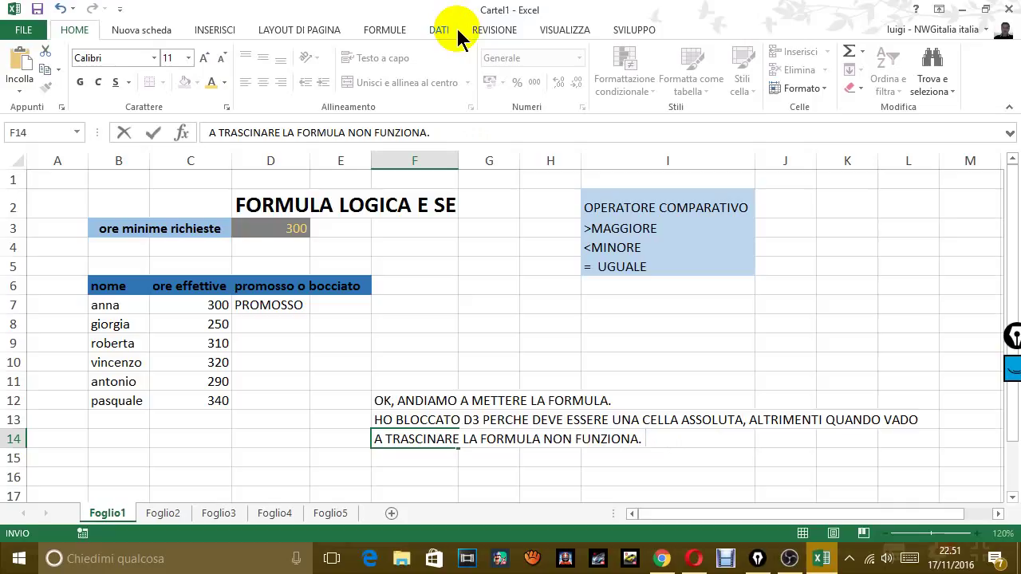
pyautogui.write('ORA VADO ')
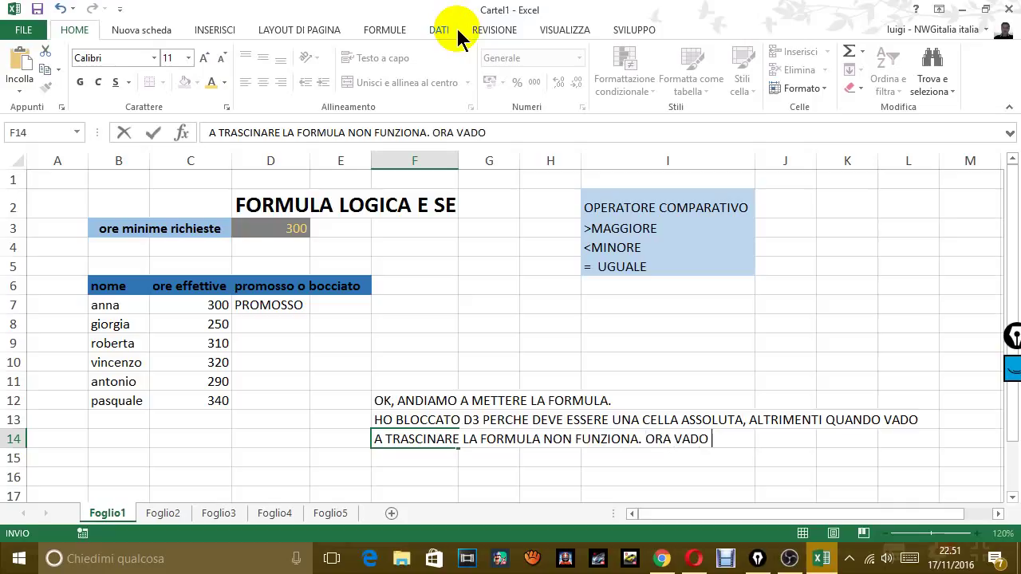
pyautogui.write('A TRASCIN')
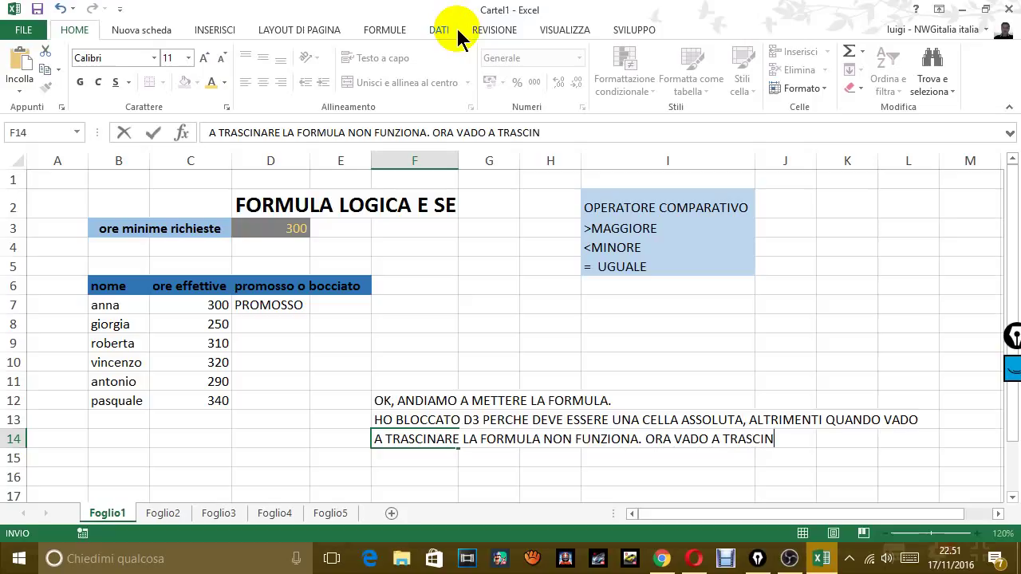
pyautogui.write('ARE LA CELL')
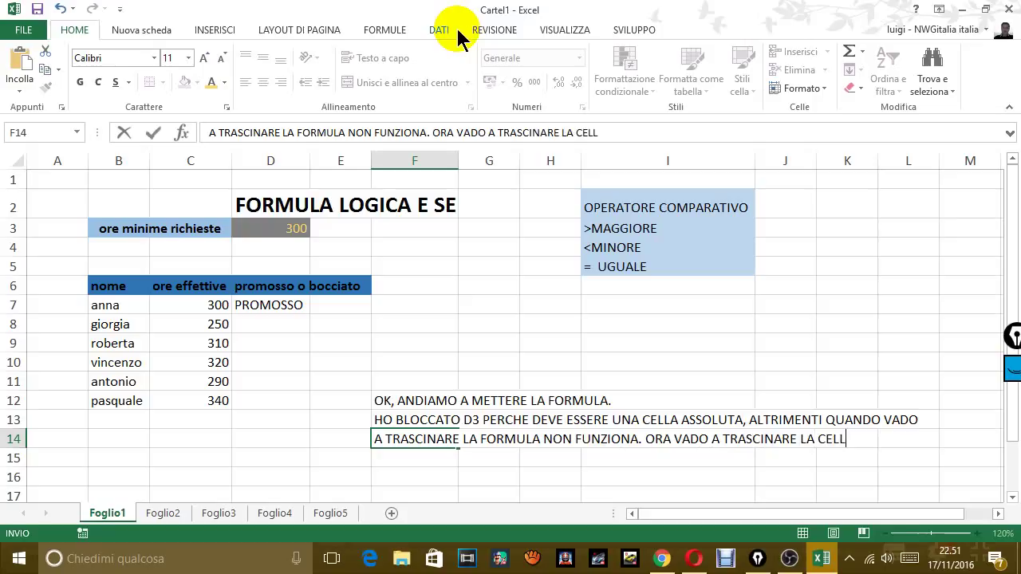
pyautogui.write('A IN BASSO.')
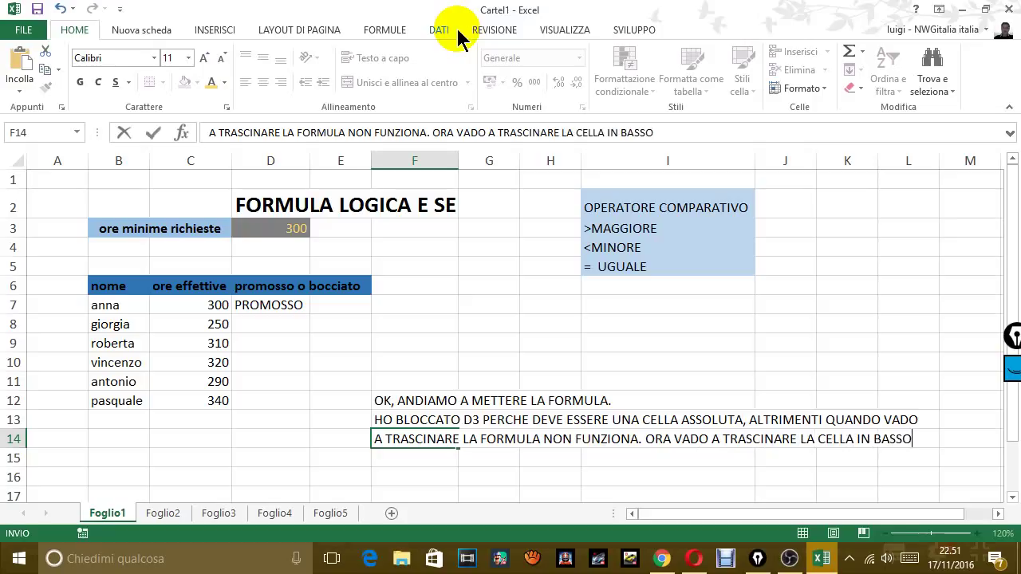
# Fill the D7 pass/fail formula down through D12.
pyautogui.click(786, 359)
pyautogui.click(292, 308)
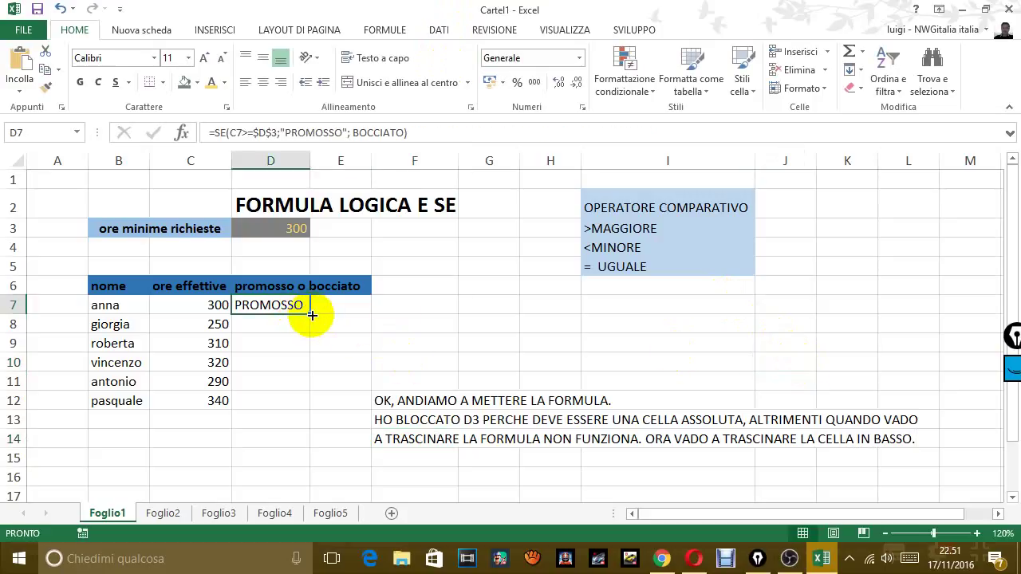
pyautogui.doubleClick(311, 316)
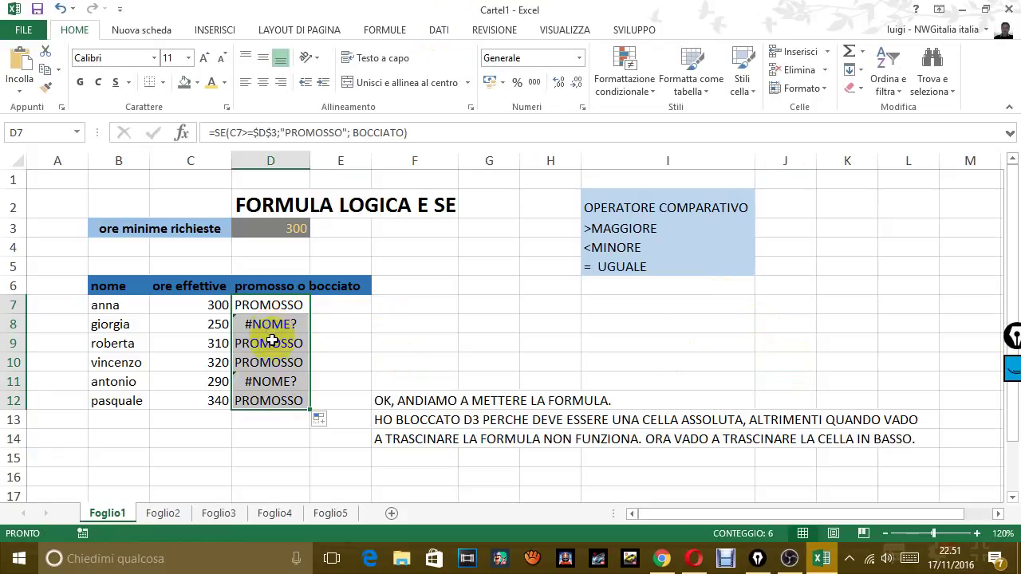
# Compare the #NOME? error in D8 with the formula in D7.
pyautogui.click(273, 326)
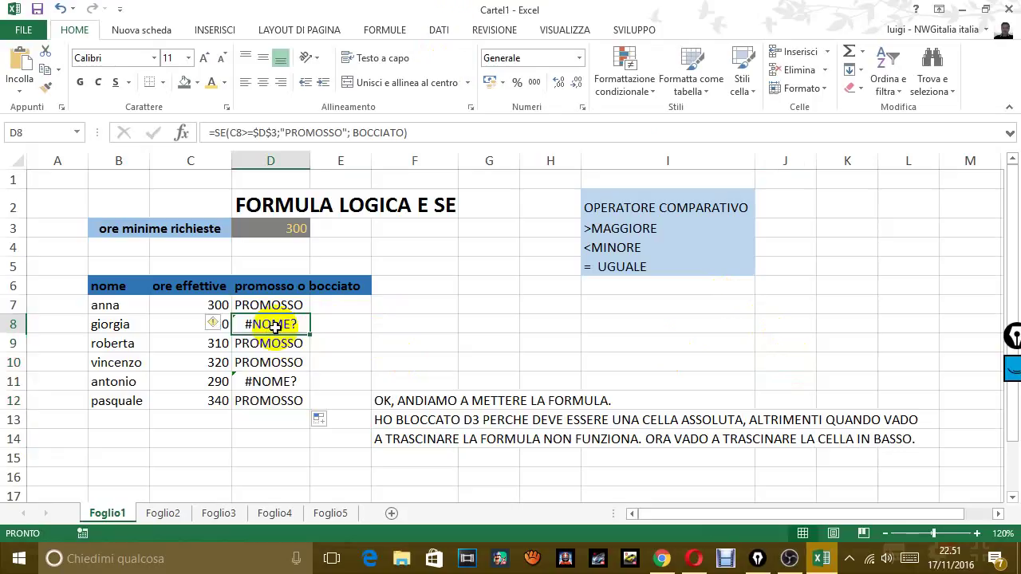
pyautogui.click(214, 324)
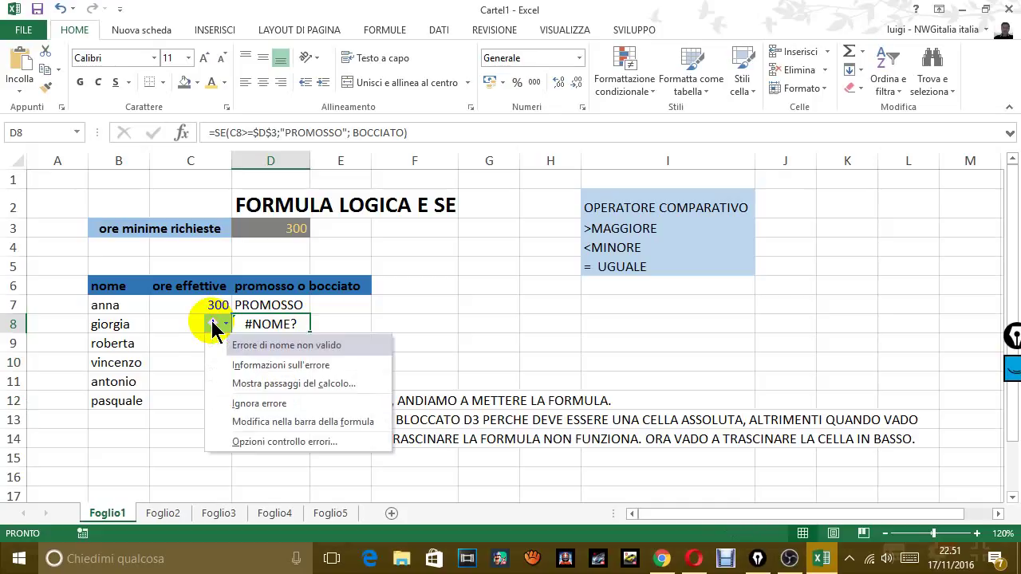
pyautogui.click(470, 325)
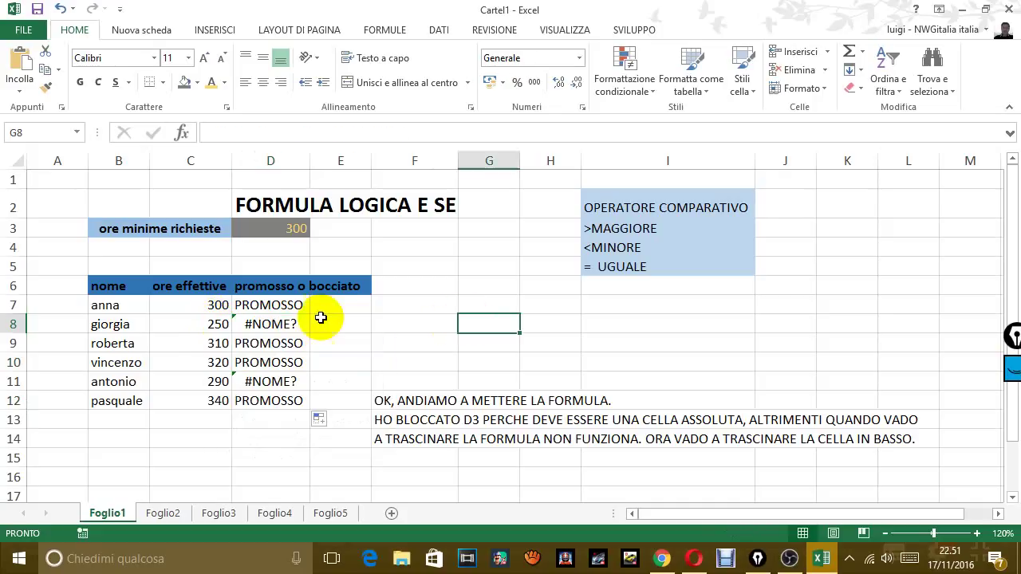
pyautogui.click(275, 307)
pyautogui.click(272, 321)
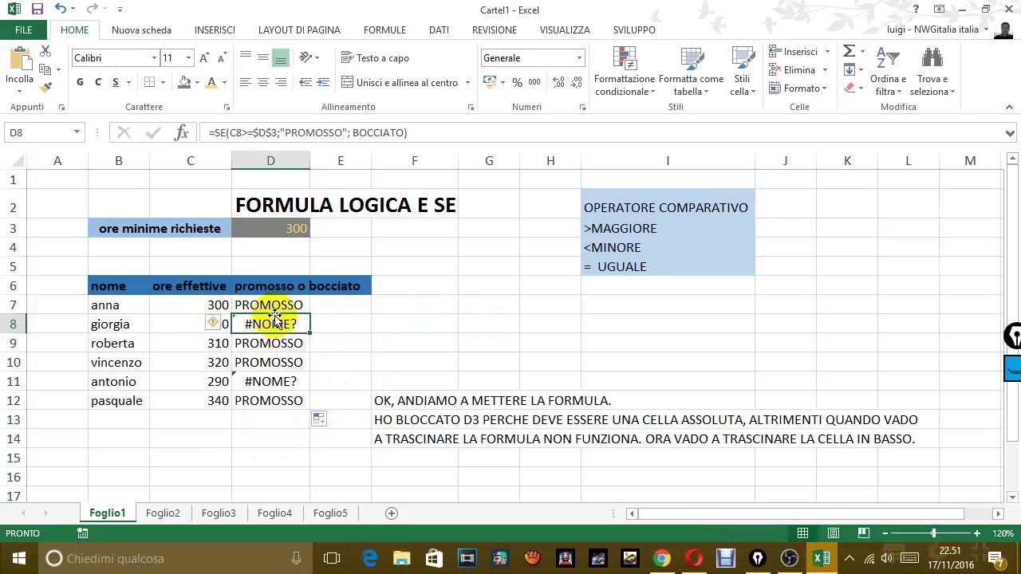
pyautogui.click(275, 307)
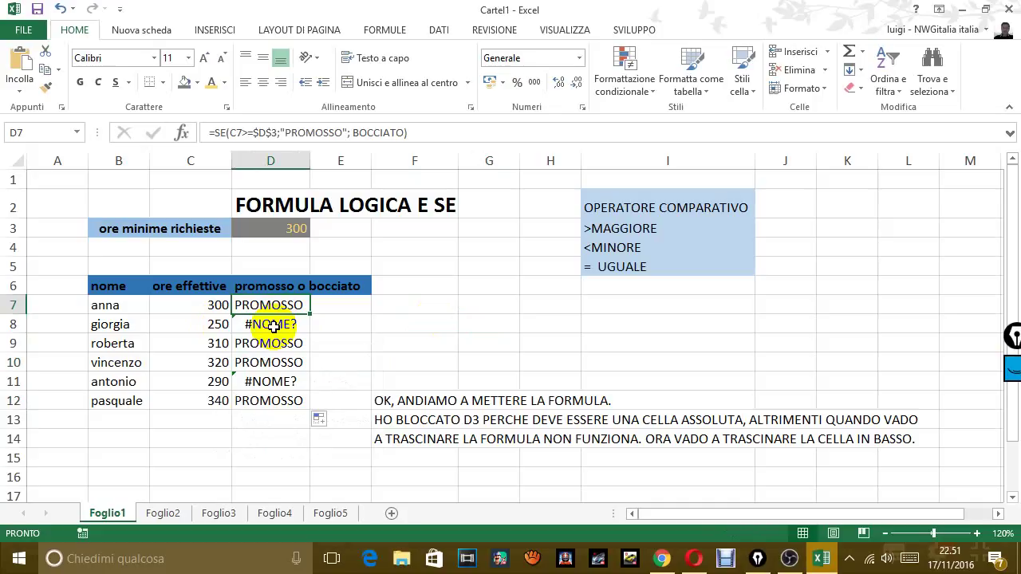
pyautogui.click(272, 323)
pyautogui.click(279, 306)
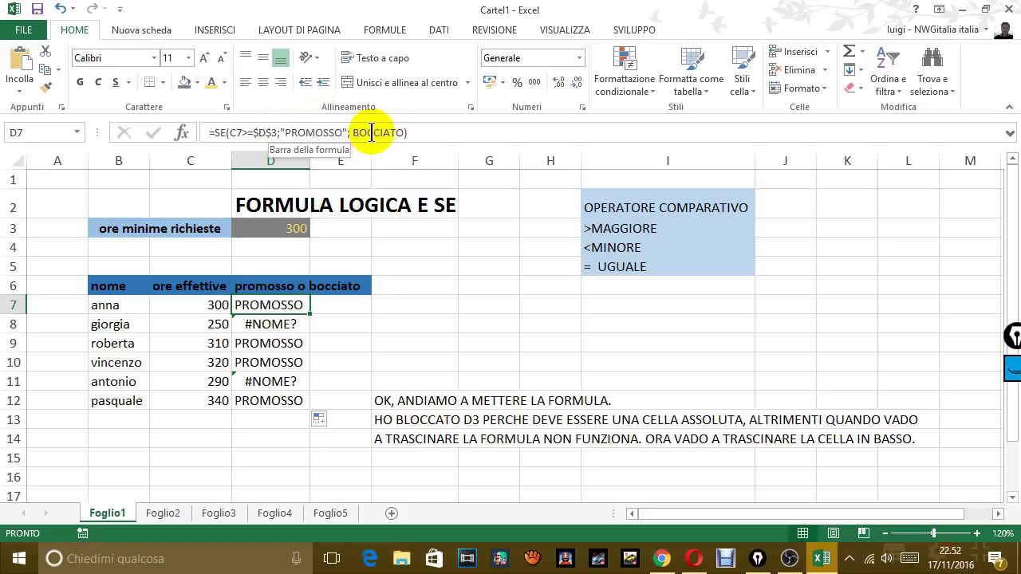
# Note 'COME VEDI è USCITO UN ERRORE, QUALE è ?' in F15, then return to D7's formula.
pyautogui.click(392, 456)
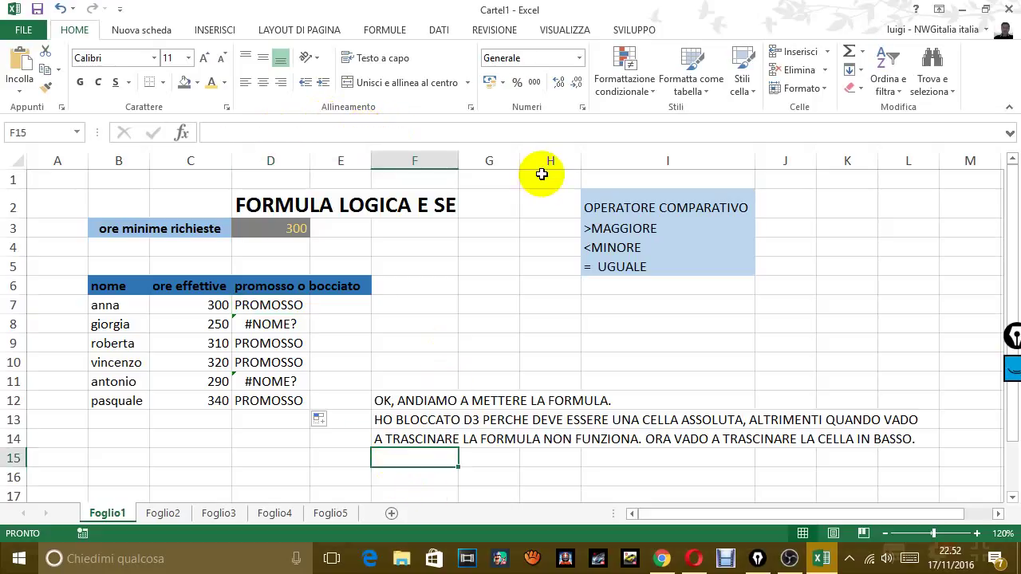
pyautogui.write('COME V')
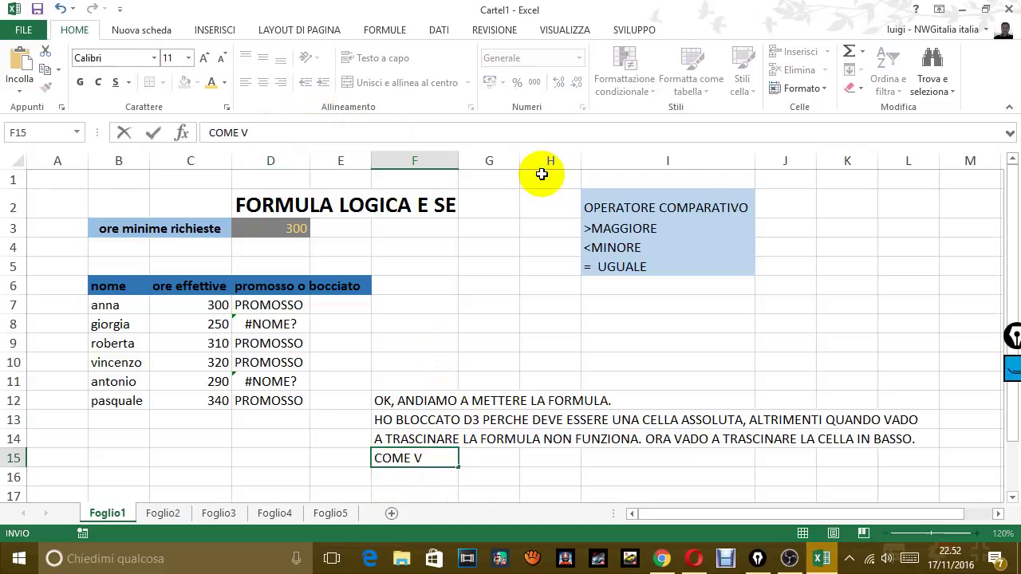
pyautogui.write('EDI ')
pyautogui.write('è')
pyautogui.write(' UN')
pyautogui.press('BackSpace')
pyautogui.press('BackSpace')
pyautogui.press('BackSpace')
pyautogui.write('USCITO U')
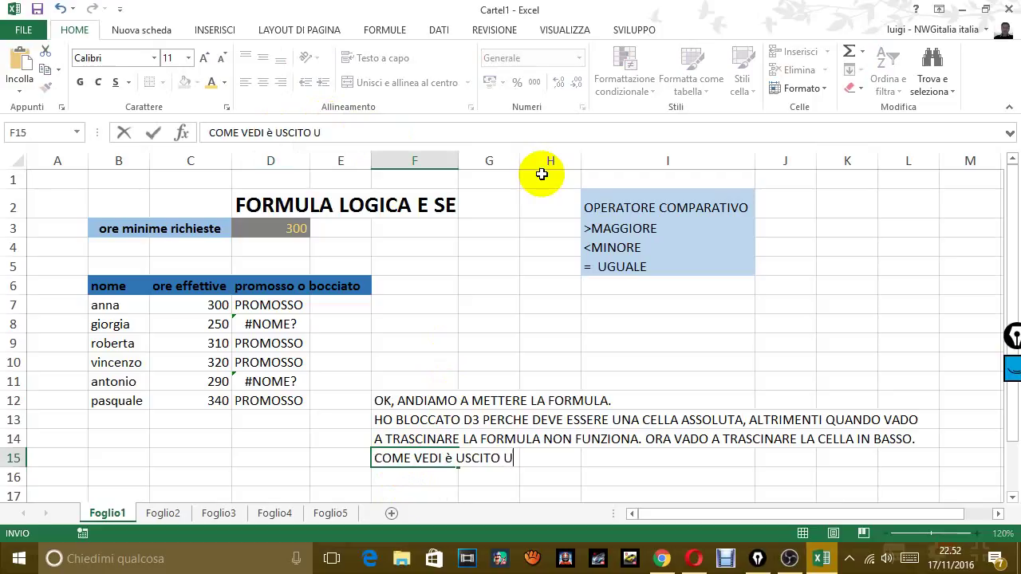
pyautogui.write('N ERROE,')
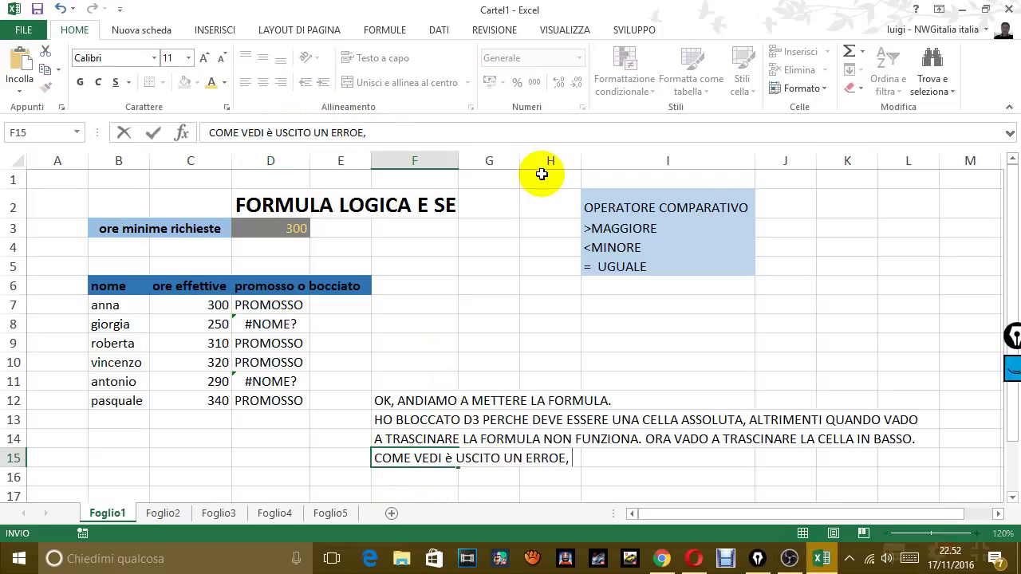
pyautogui.press('BackSpace')
pyautogui.press('BackSpace')
pyautogui.write('R')
pyautogui.press('BackSpace')
pyautogui.press('BackSpace')
pyautogui.write('RE, ')
pyautogui.write('QUALE è')
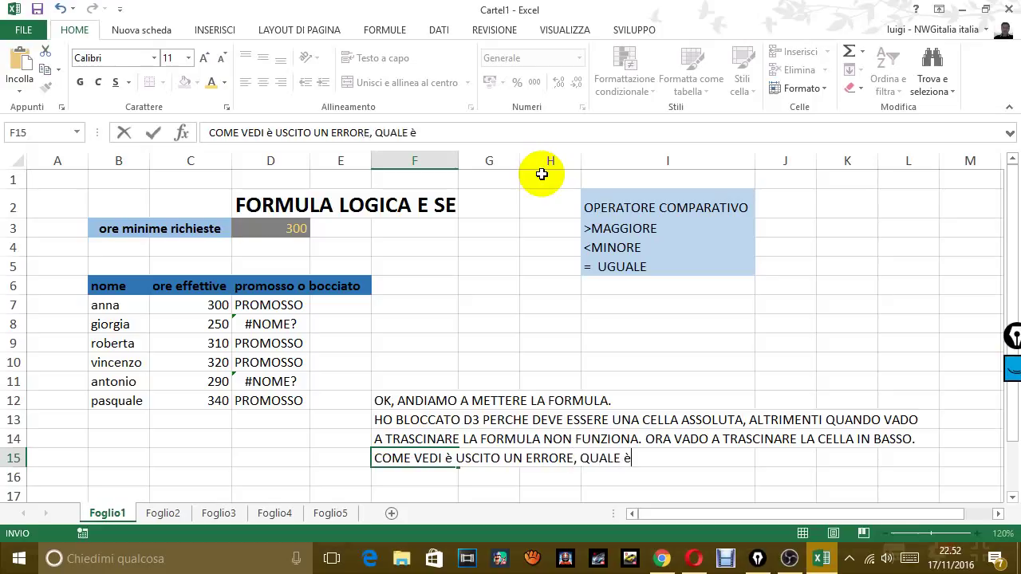
pyautogui.write(' ?')
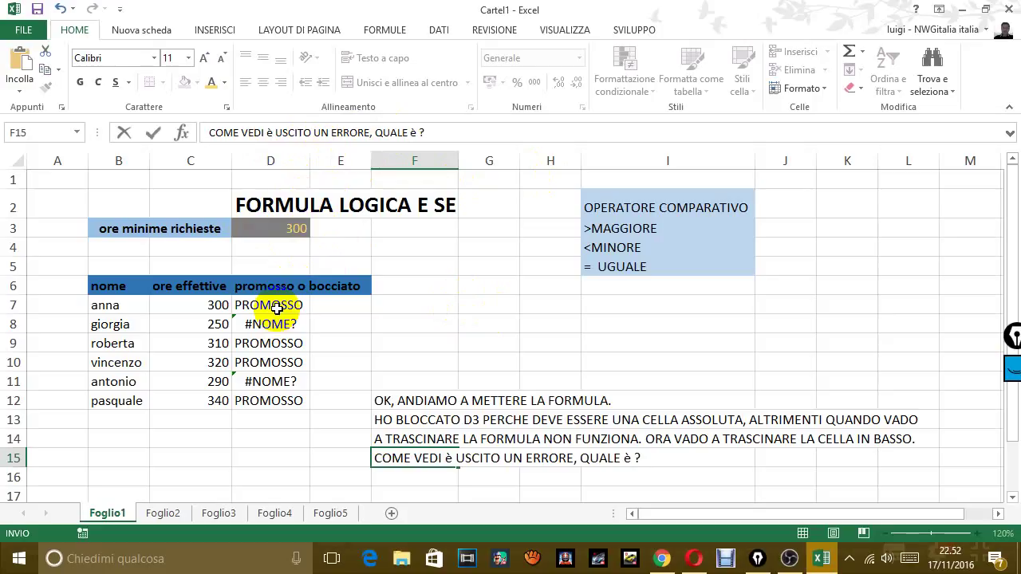
pyautogui.click(276, 310)
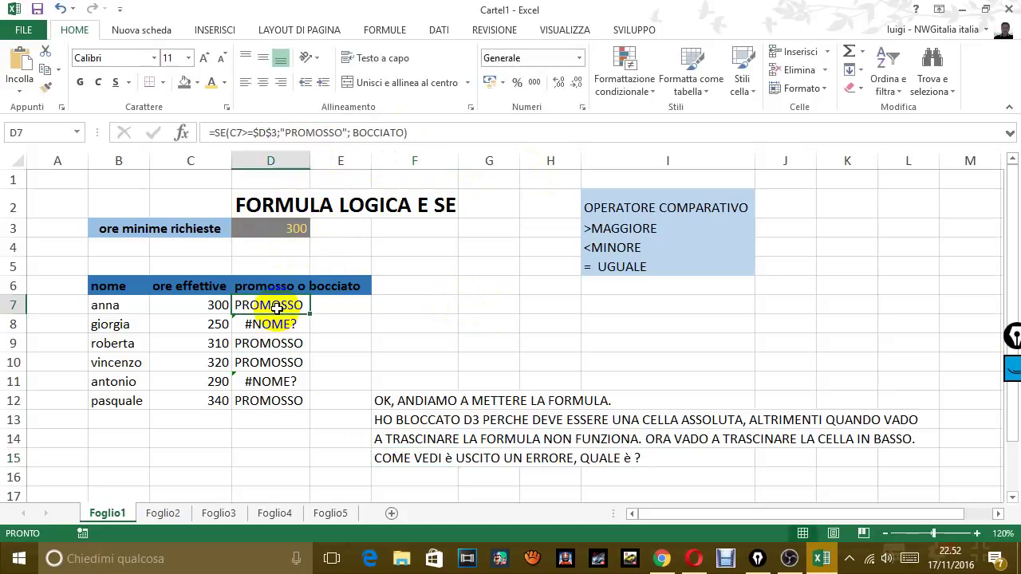
pyautogui.click(368, 132)
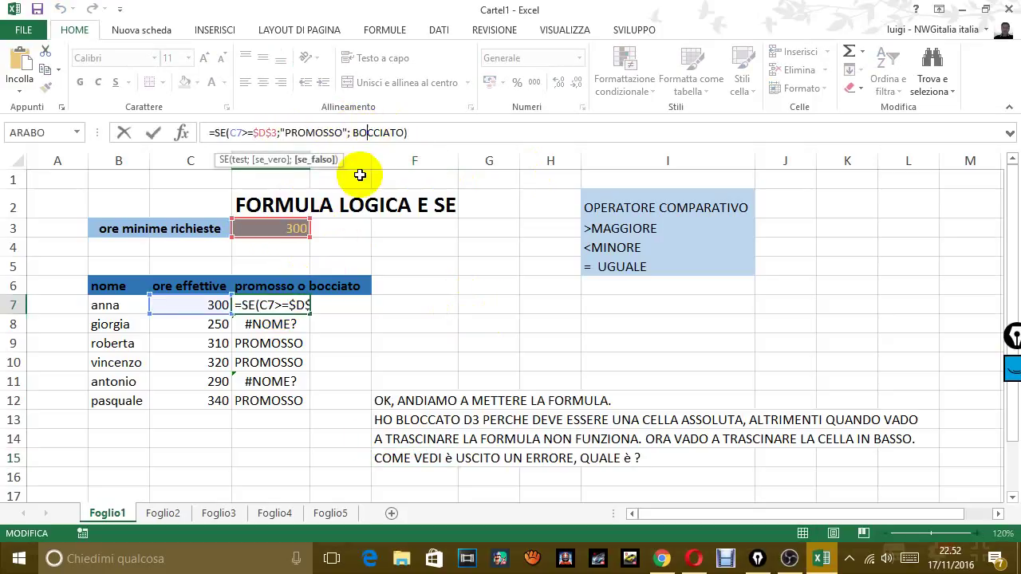
# Wrap BOCCIATO in quotation marks in the D7 formula and confirm it.
pyautogui.click(386, 132)
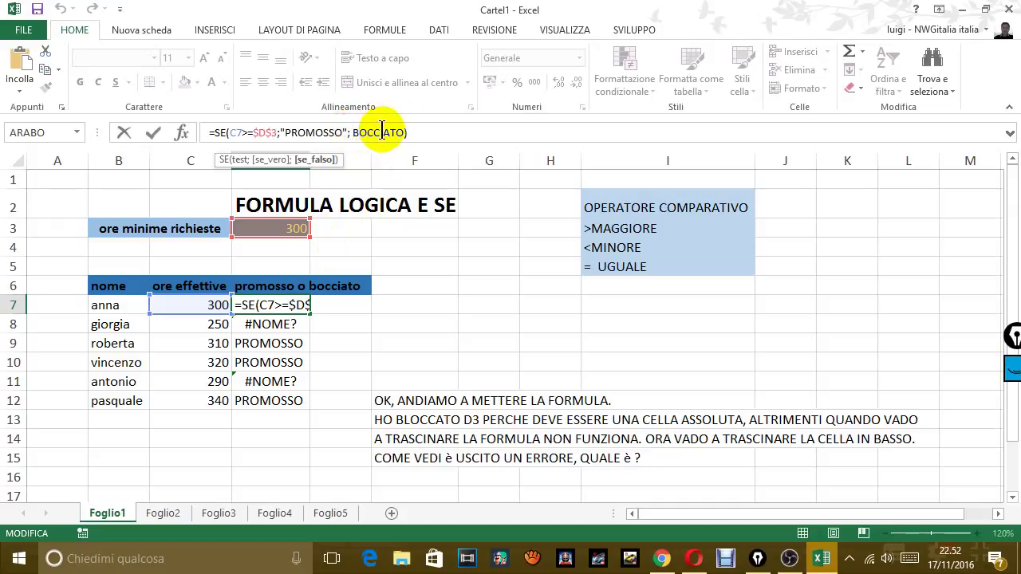
pyautogui.write('"')
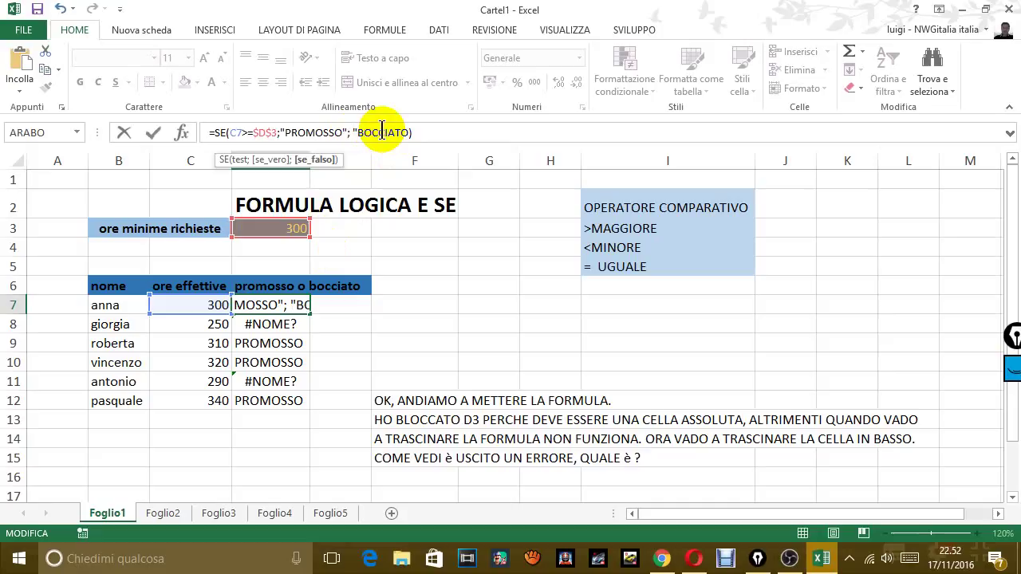
pyautogui.click(409, 130)
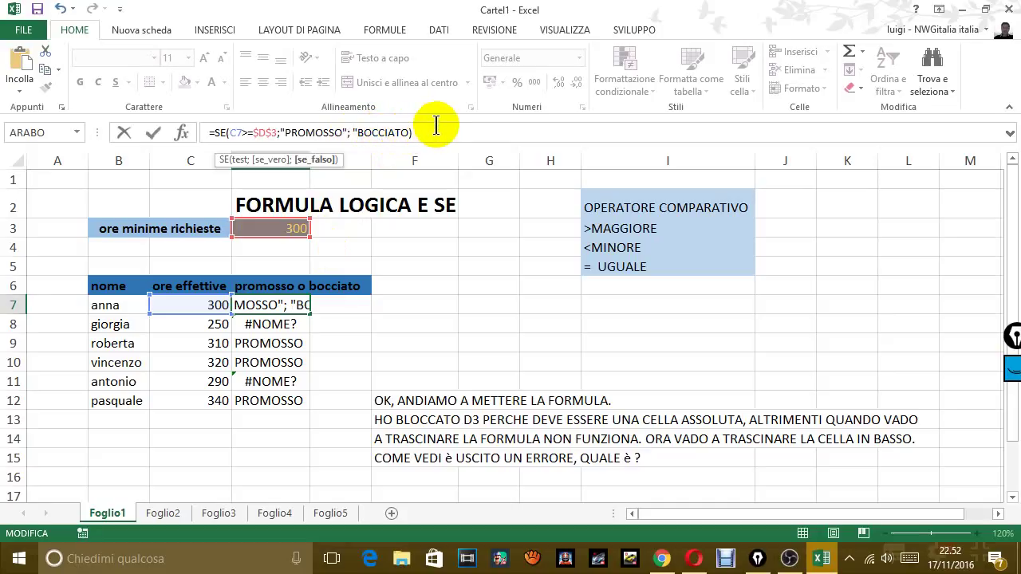
pyautogui.write('f')
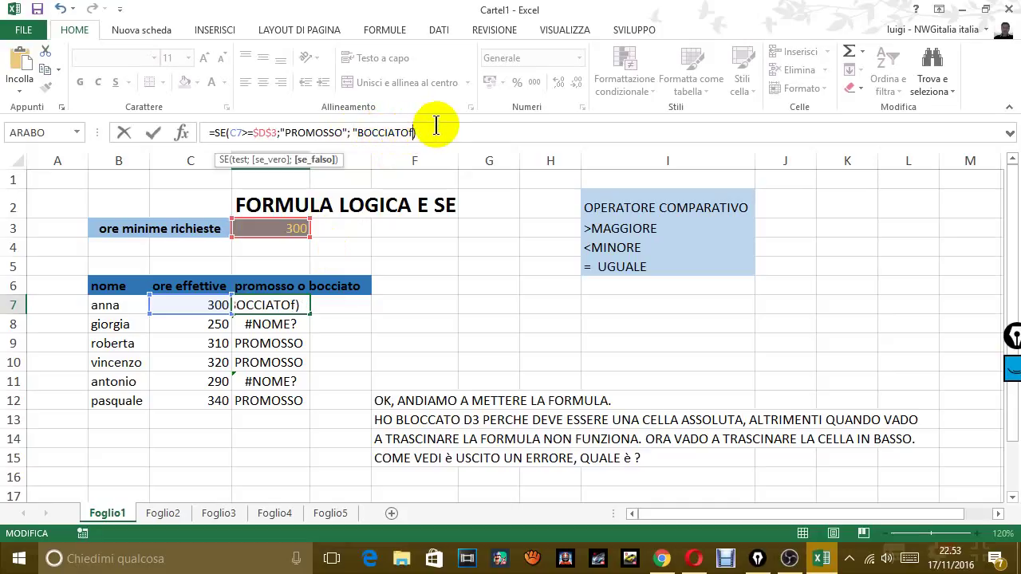
pyautogui.press('BackSpace')
pyautogui.write('2')
pyautogui.press('BackSpace')
pyautogui.write('"')
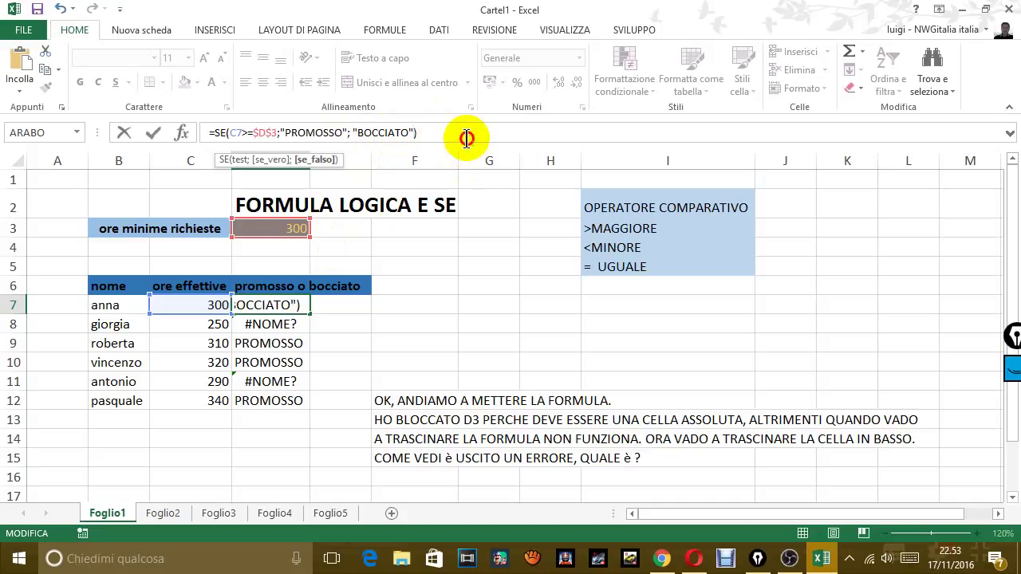
pyautogui.click(468, 134)
pyautogui.press('Return')
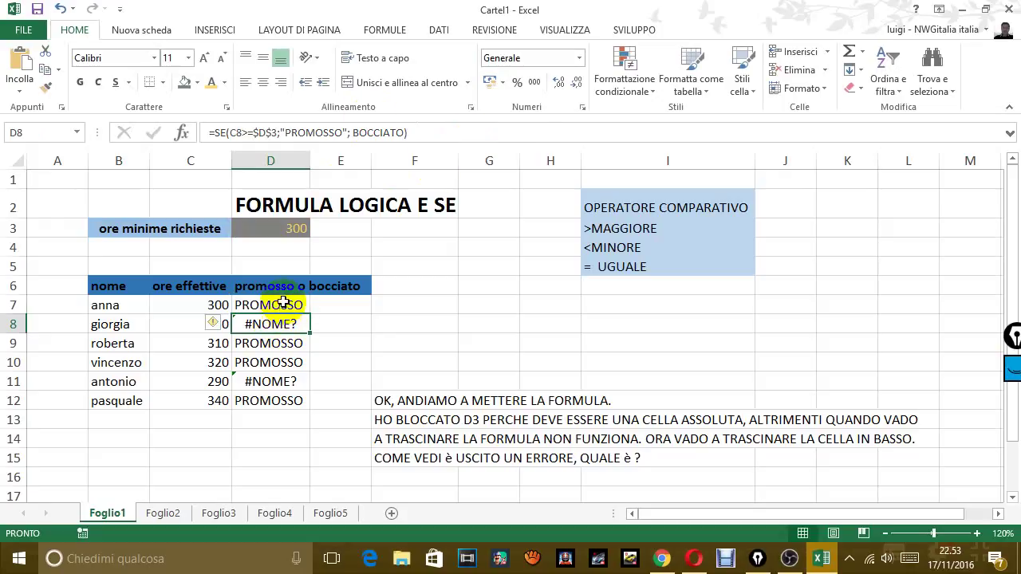
# Refill the corrected D7 formula down to D12.
pyautogui.click(289, 306)
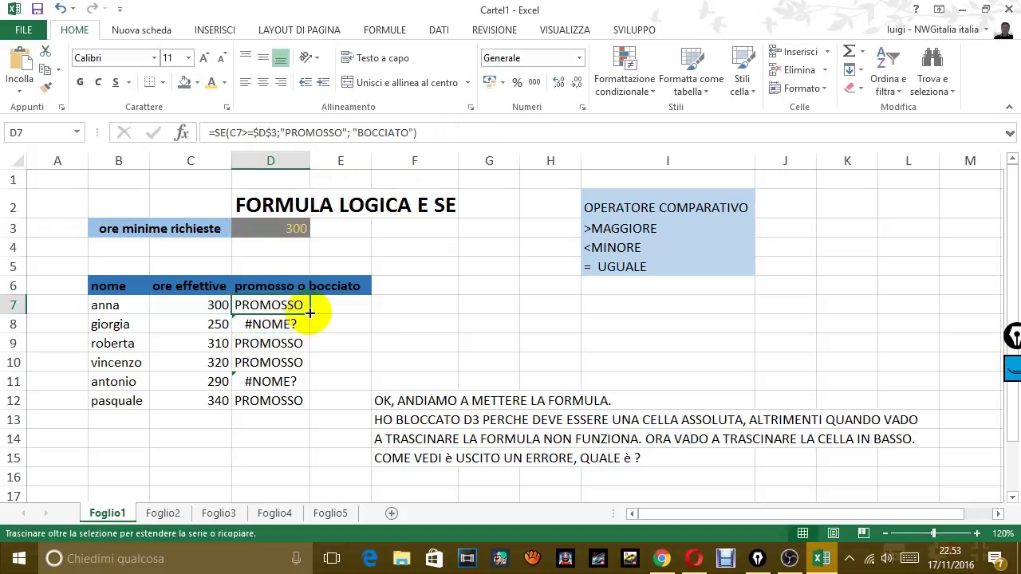
pyautogui.doubleClick(309, 314)
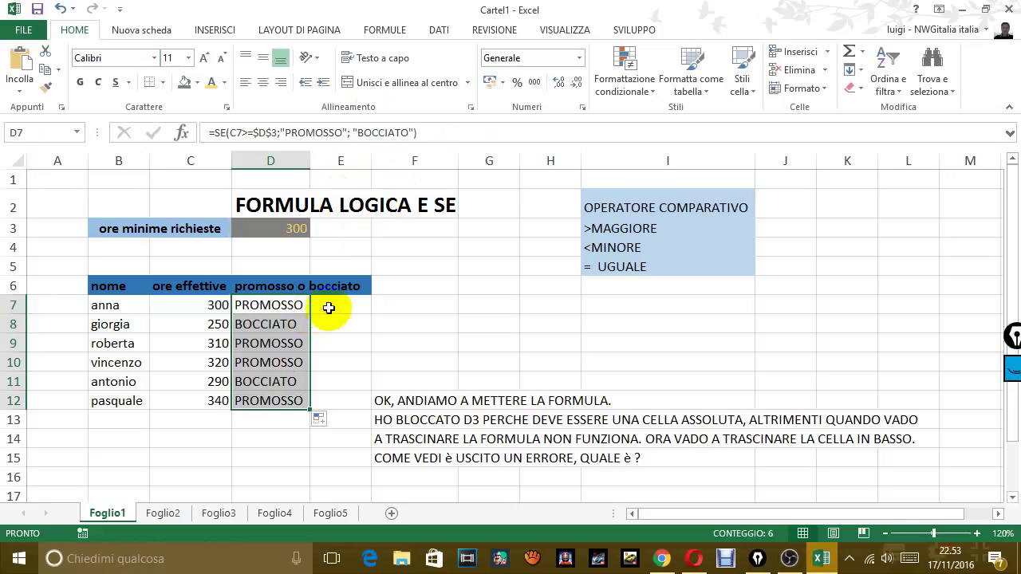
pyautogui.click(330, 309)
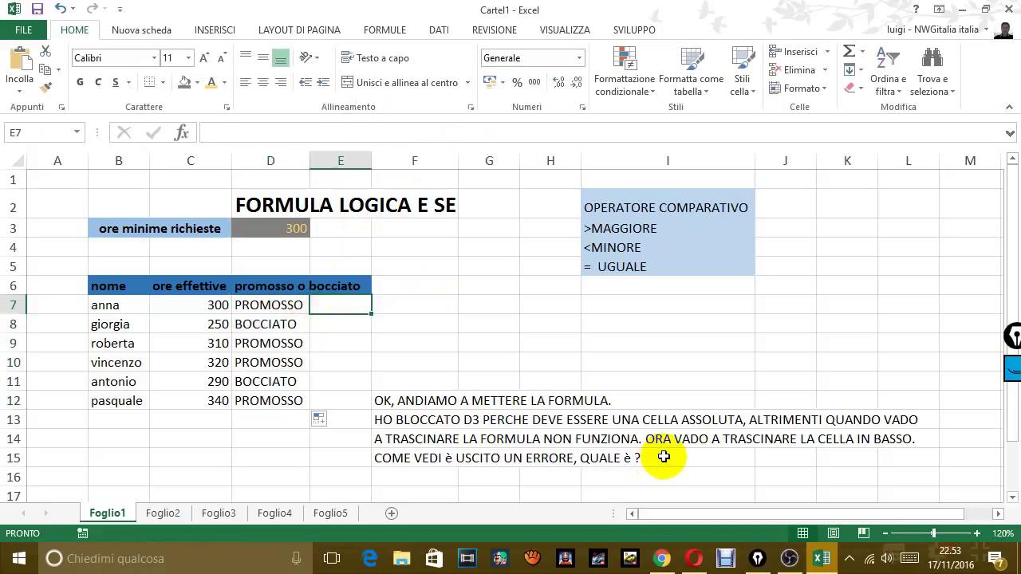
# Write 'AVEVAMO DIMENTICATO DI METTERE LE APICI, CIOè QUESTO' in F16.
pyautogui.click(429, 477)
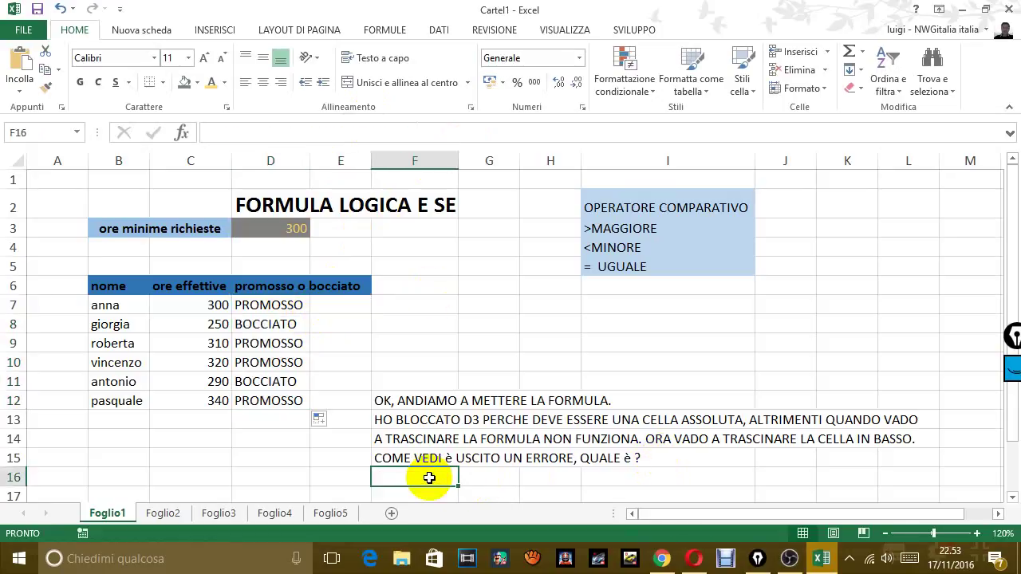
pyautogui.write('AVEVA')
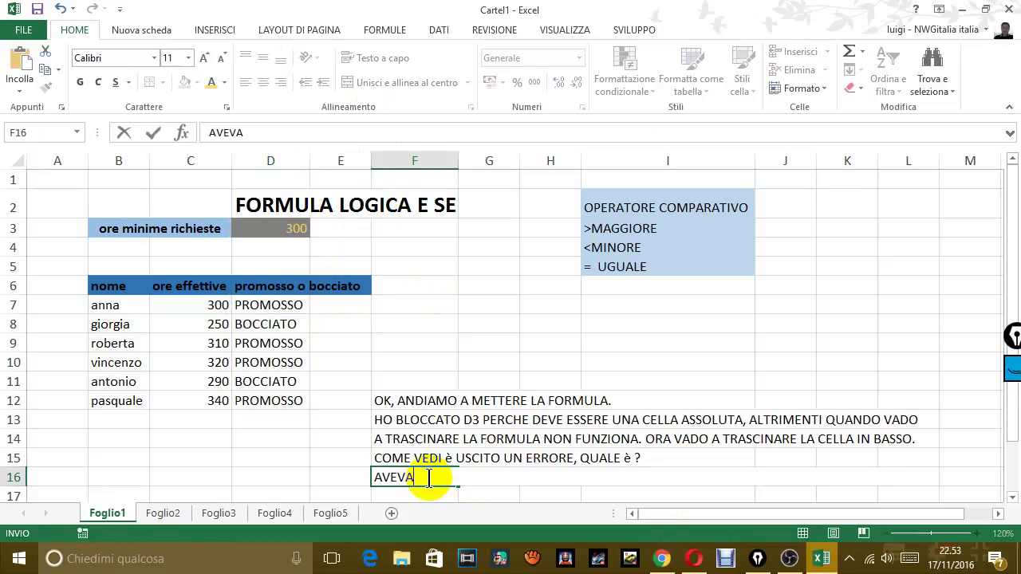
pyautogui.write('MO DIME')
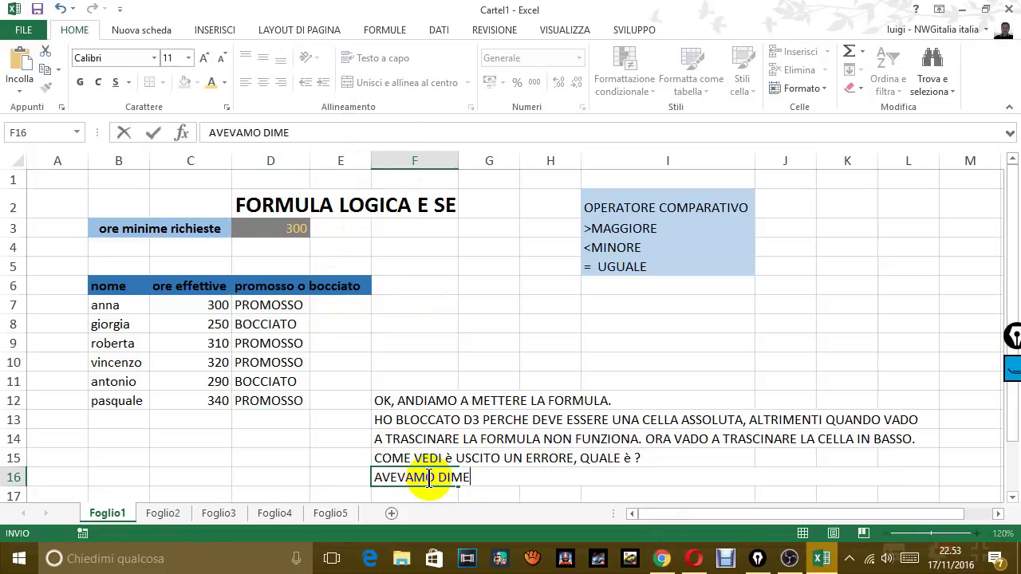
pyautogui.write('NTICATO DI ME')
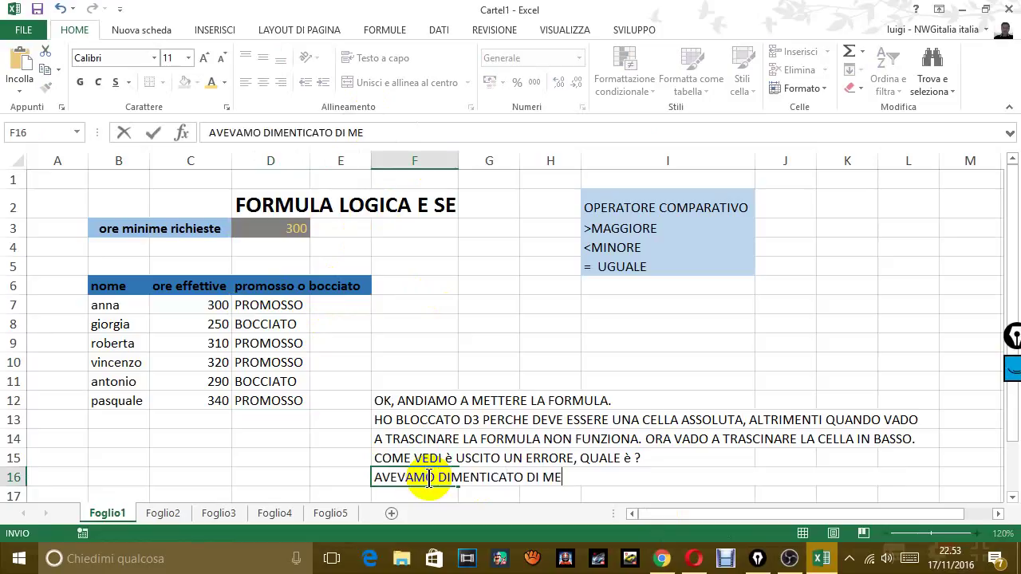
pyautogui.write('TTERE LE ')
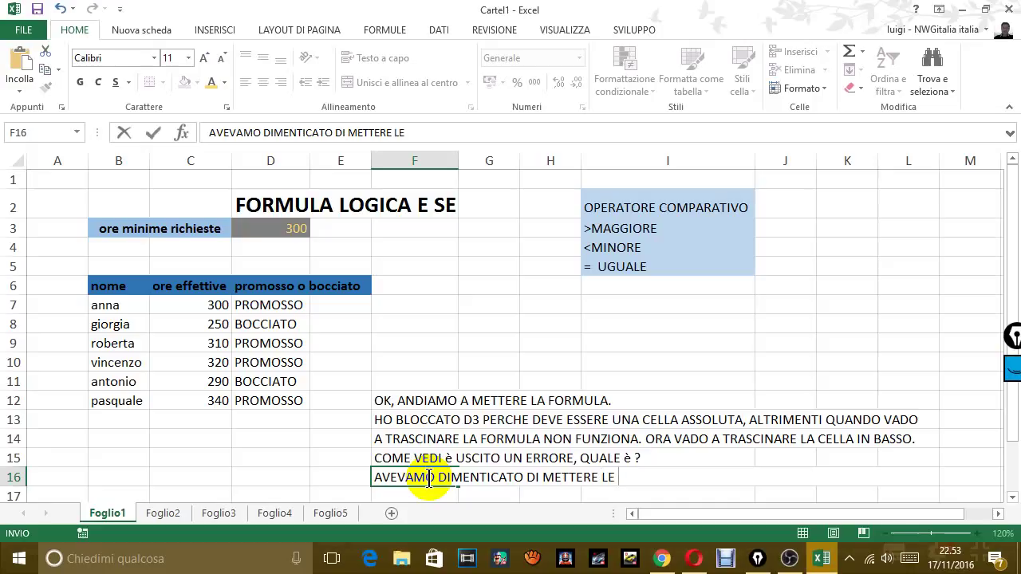
pyautogui.write('API')
pyautogui.write('CI ')
pyautogui.write(', CIO')
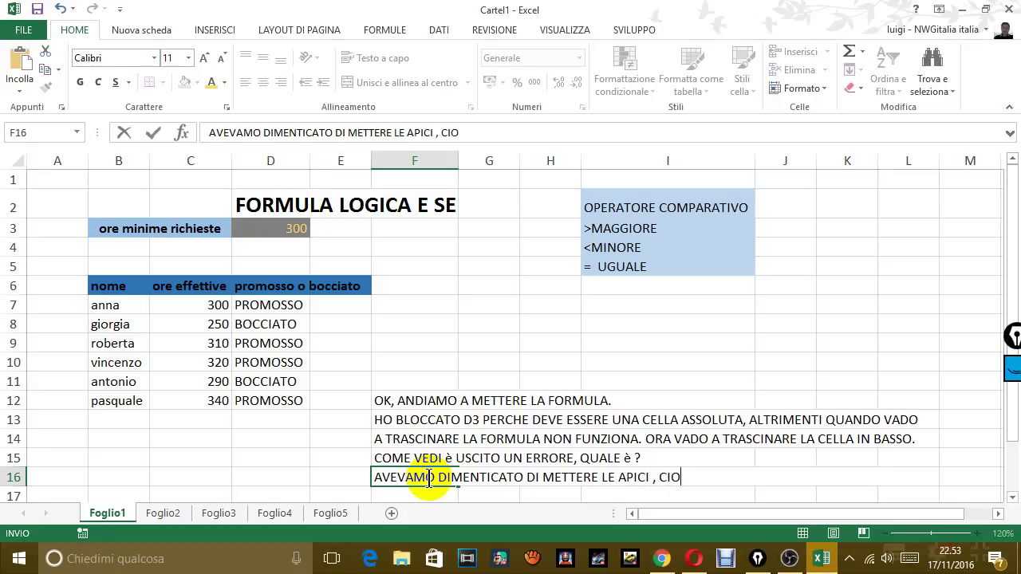
pyautogui.write('è ')
pyautogui.write('QUESTO')
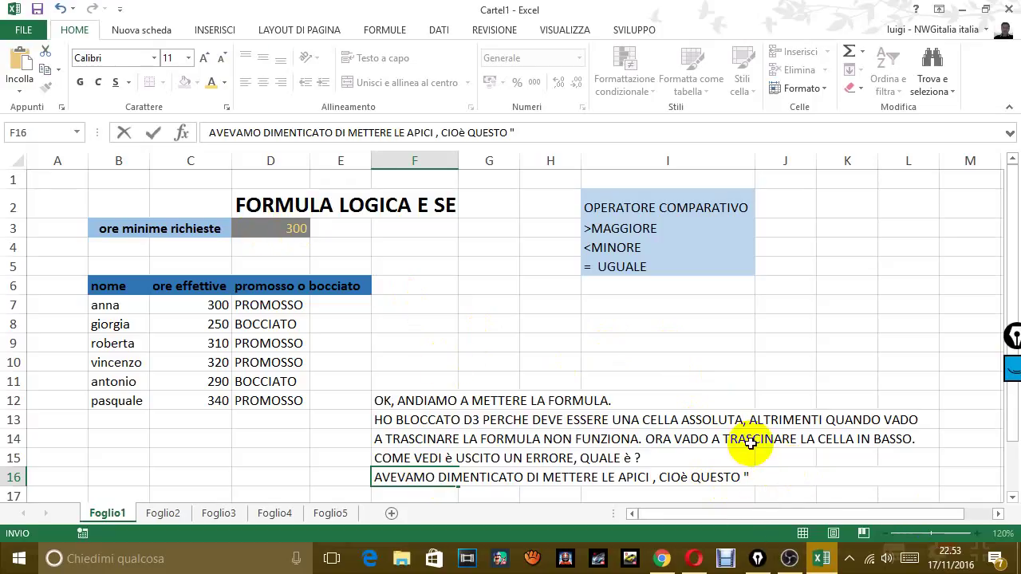
pyautogui.press('Return')
# Write 'COME VEDI ORA è A POSTO, FUNZIONA BENE LA FORMULA.' in F17.
pyautogui.write('COME')
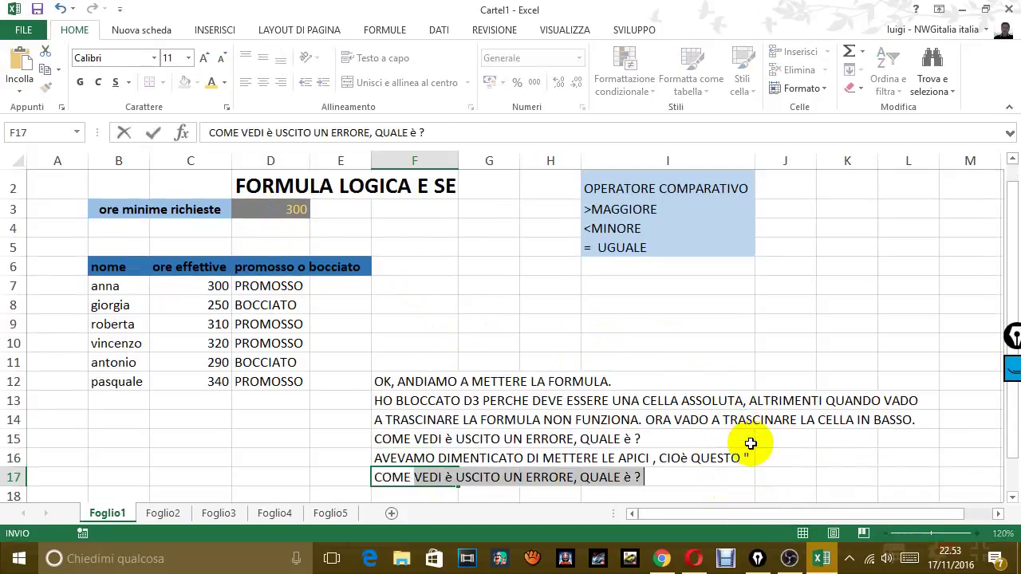
pyautogui.write(' VD')
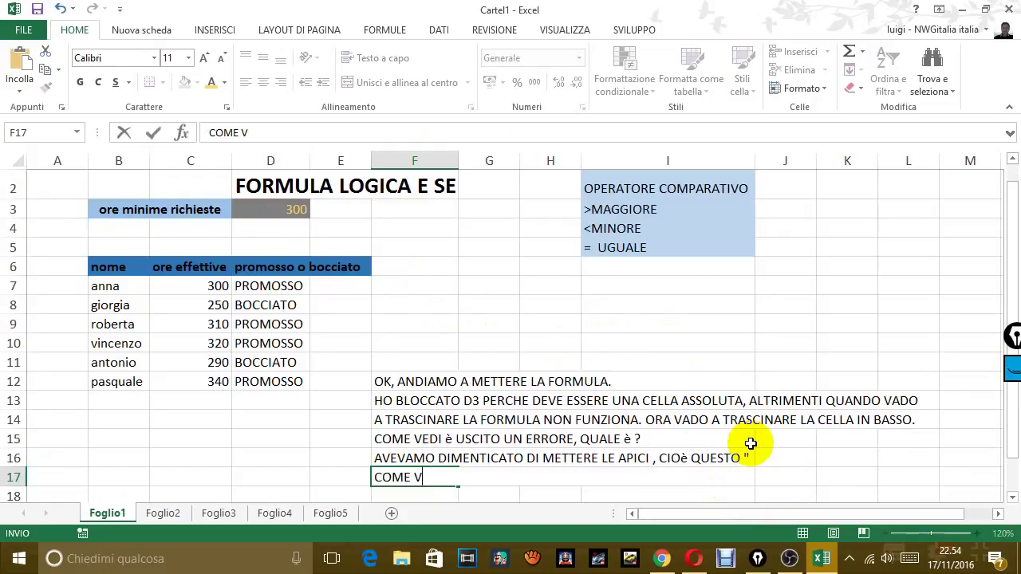
pyautogui.press('BackSpace')
pyautogui.write('VEDI O')
pyautogui.write('RA è A PO')
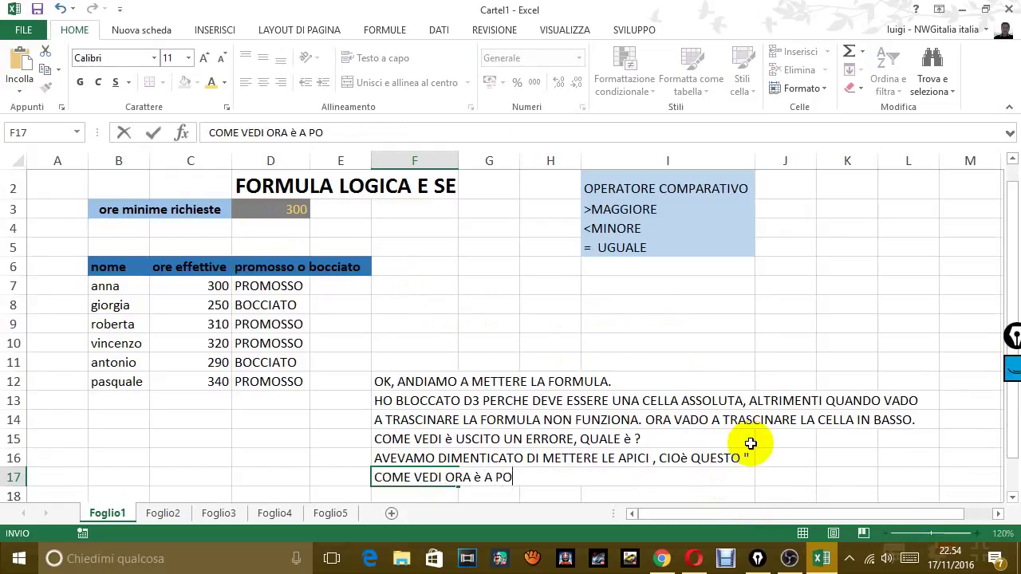
pyautogui.write('SOT')
pyautogui.press('BackSpace')
pyautogui.press('BackSpace')
pyautogui.write('TO')
pyautogui.write(', FUNZO')
pyautogui.press('BackSpace')
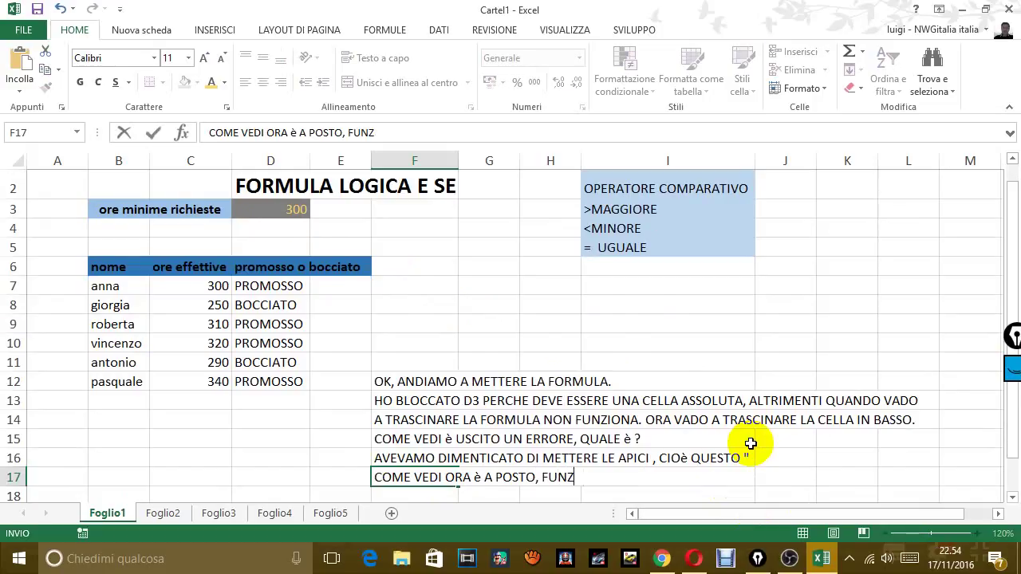
pyautogui.write('IONA ')
pyautogui.write('BENE LA FORM')
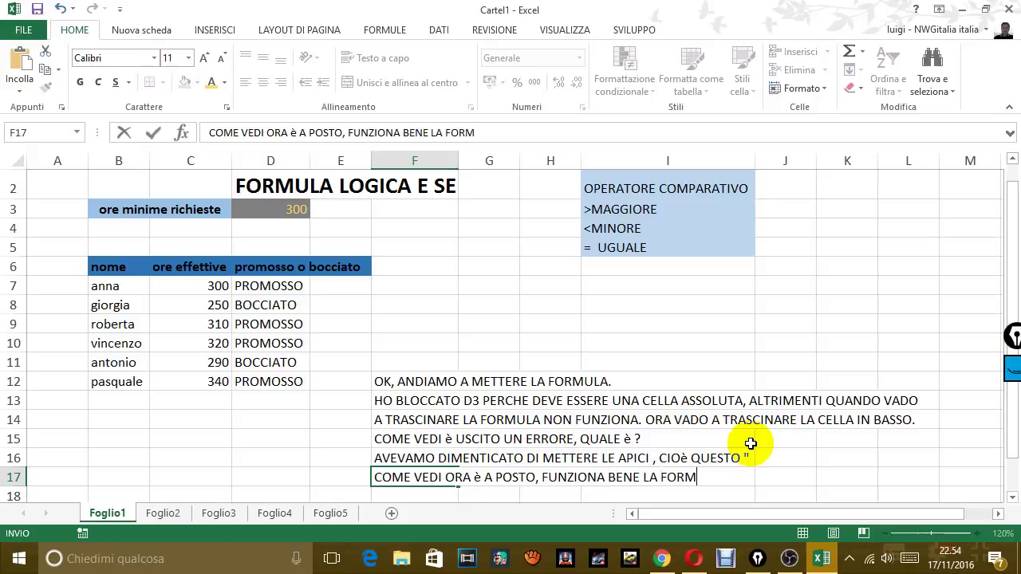
pyautogui.write('ULA.')
# Check D7's SE formula, then delete the explanatory notes in F12:I20.
pyautogui.click(278, 285)
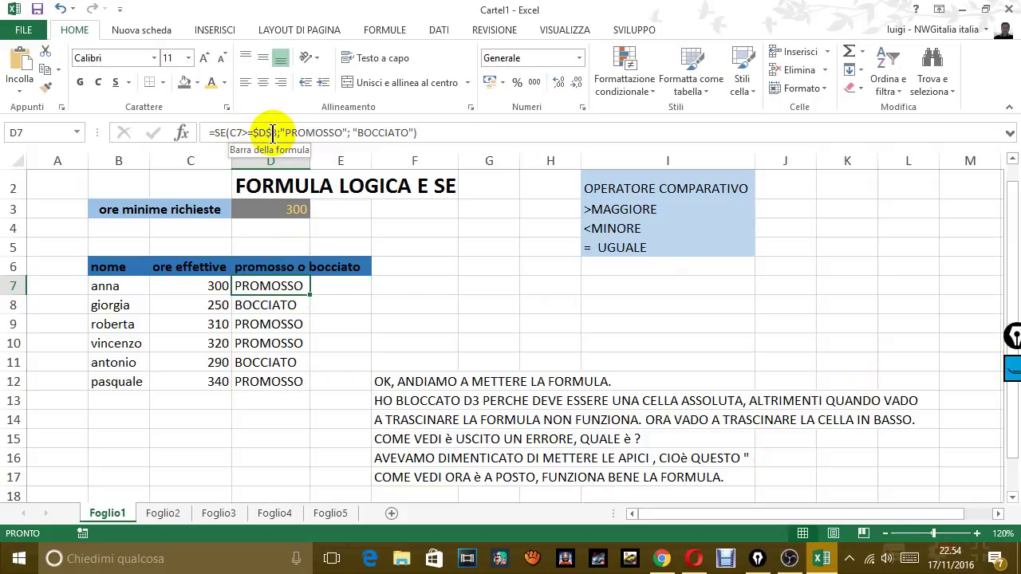
pyautogui.click(496, 135)
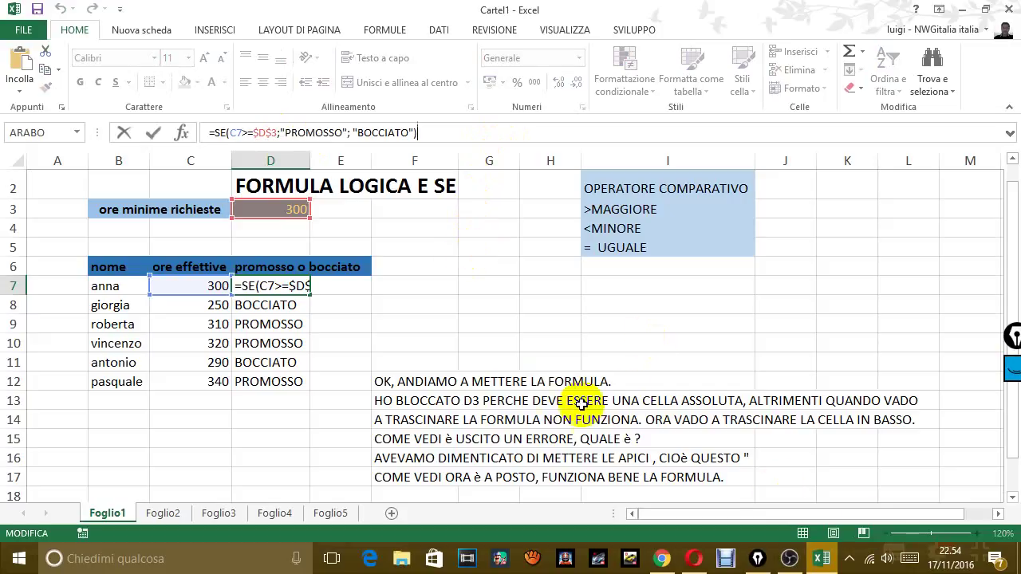
pyautogui.moveTo(376, 380)
pyautogui.mouseDown()
pyautogui.moveTo(529, 500)
pyautogui.moveTo(725, 502)
pyautogui.moveTo(725, 483)
pyautogui.mouseUp()
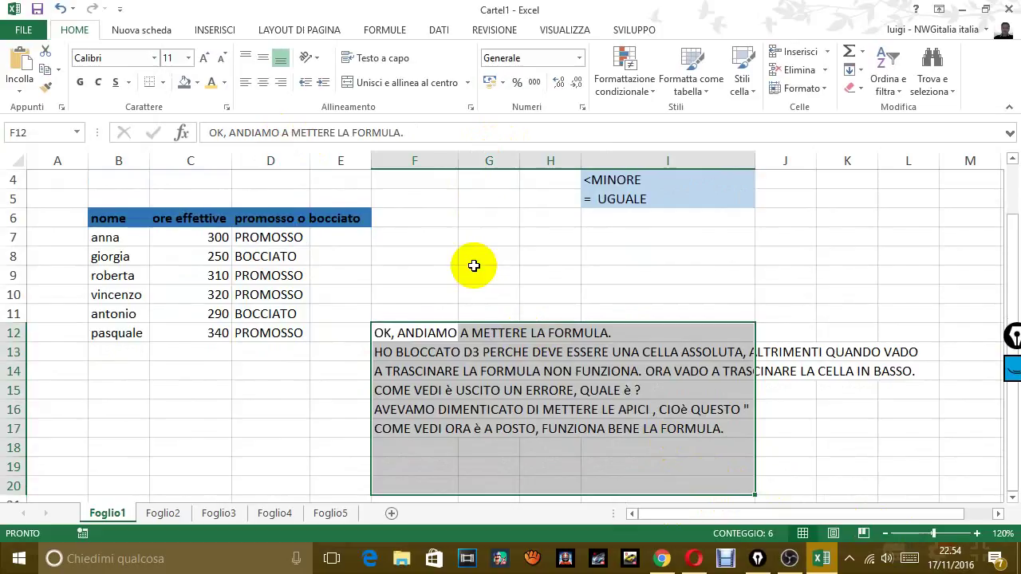
pyautogui.press('Delete')
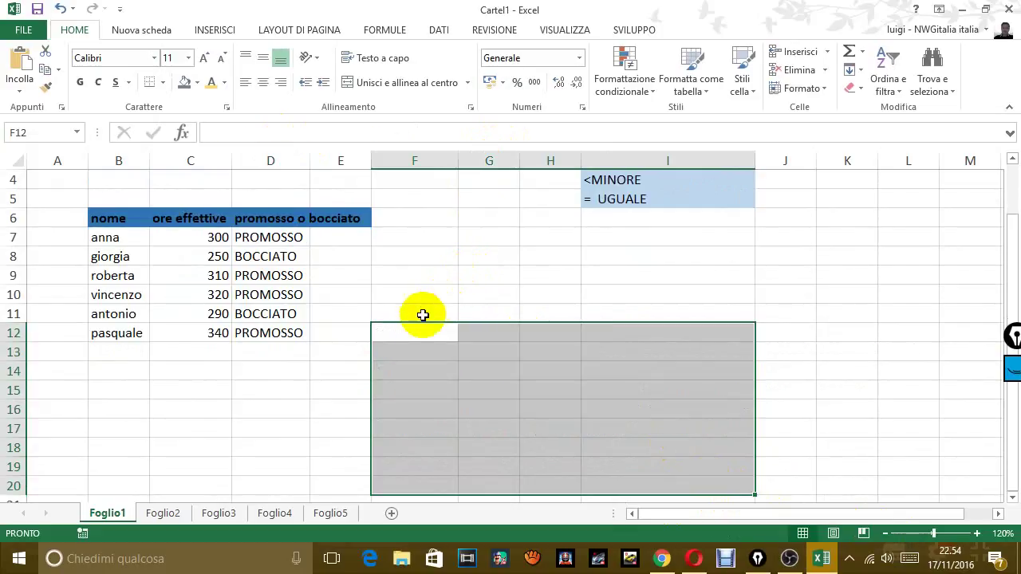
pyautogui.click(419, 309)
# Enter 'SE IL VIDEO TI è PIACIUTO METTI MI PIACE , E CONDIVIDILO' in F11.
pyautogui.scroll(1, 449, 275)
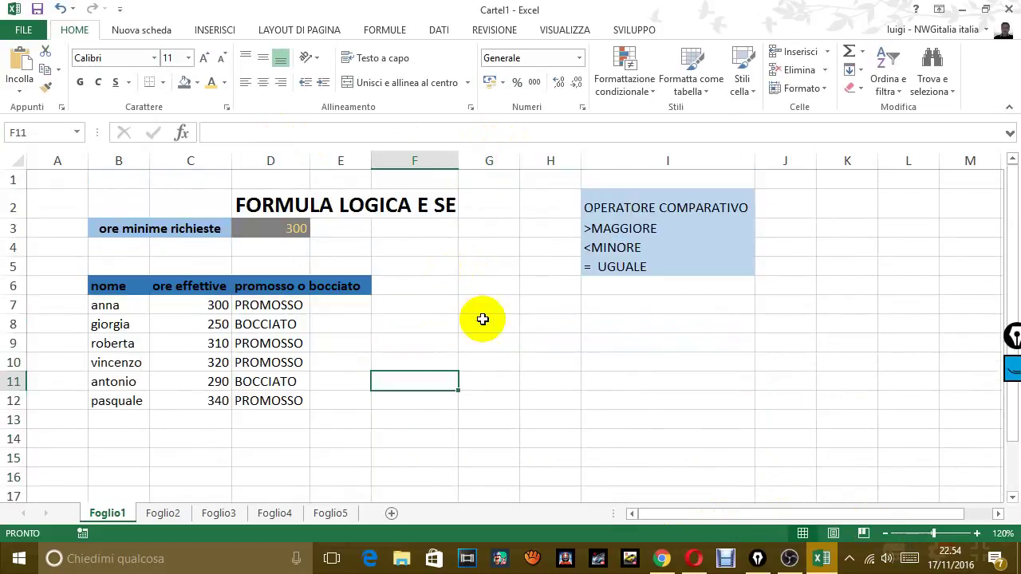
pyautogui.write('SE IL ')
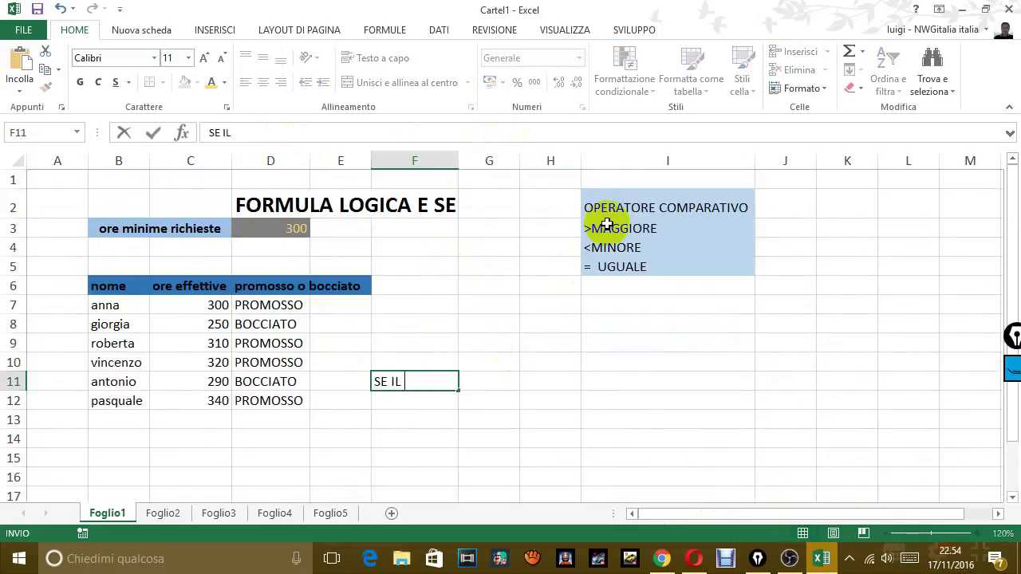
pyautogui.write('VIDEO TI è')
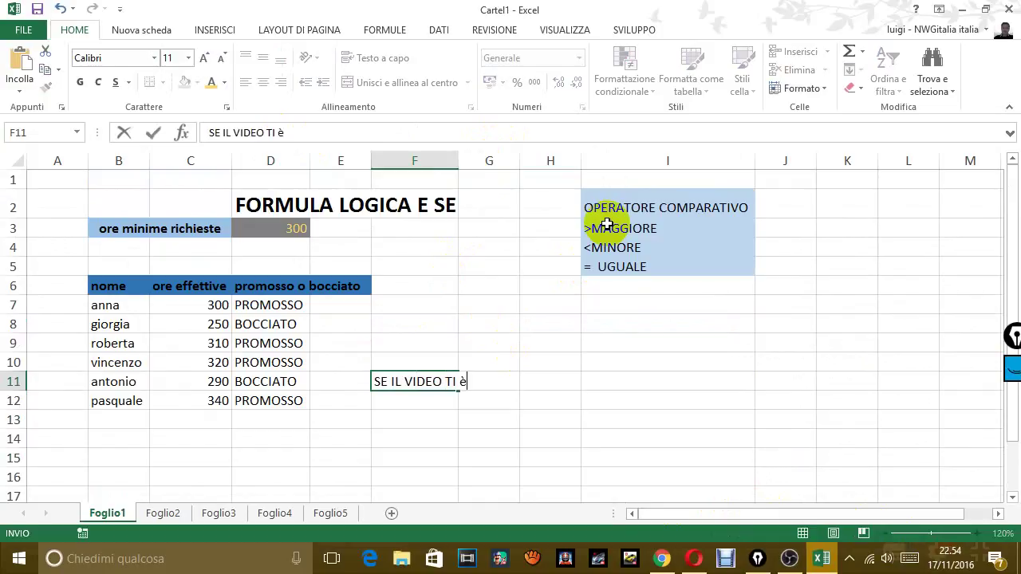
pyautogui.write(' PIACIUTO ')
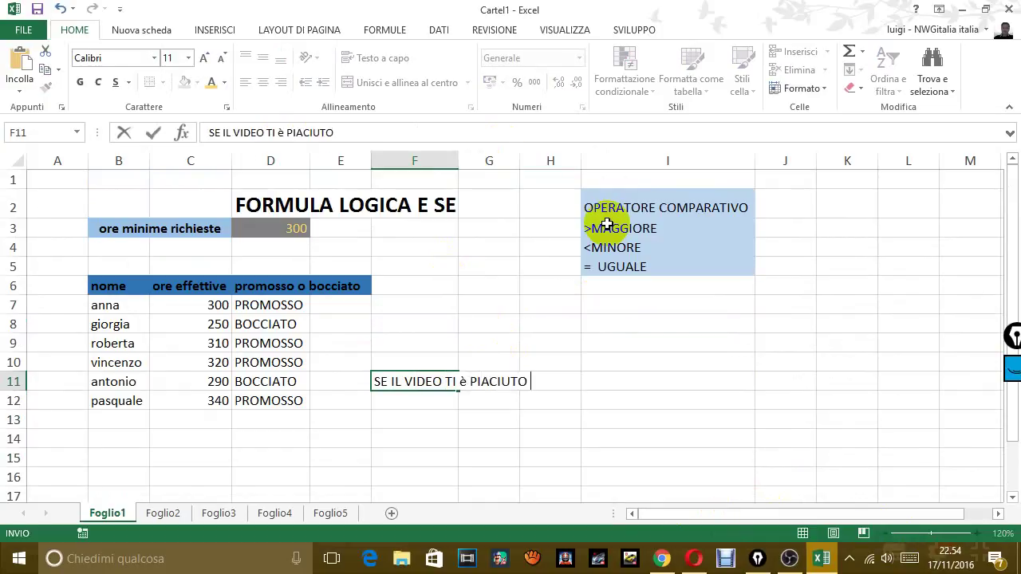
pyautogui.write('METTI MI PIACE')
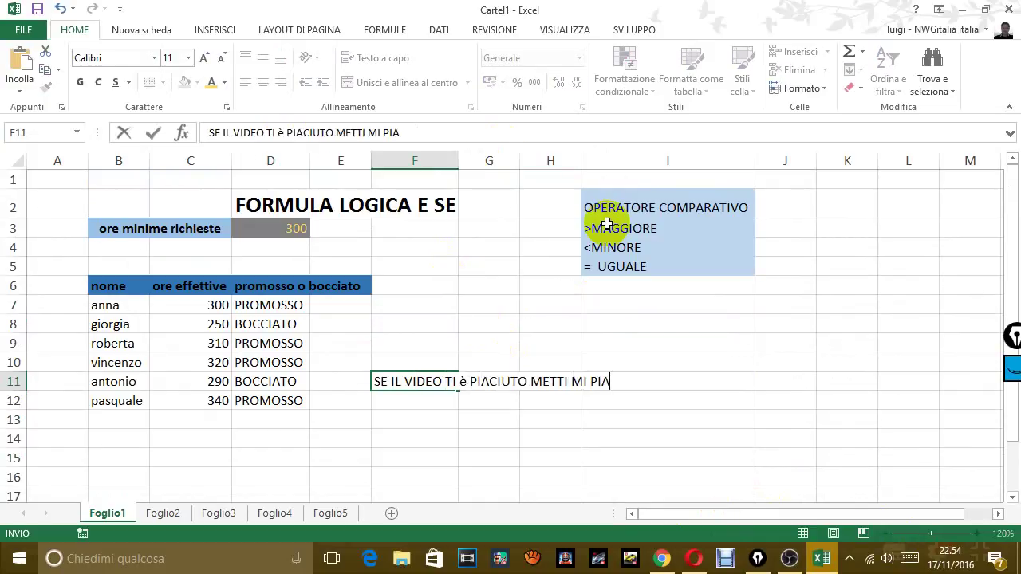
pyautogui.write(' , ')
pyautogui.write('E CONDIVID')
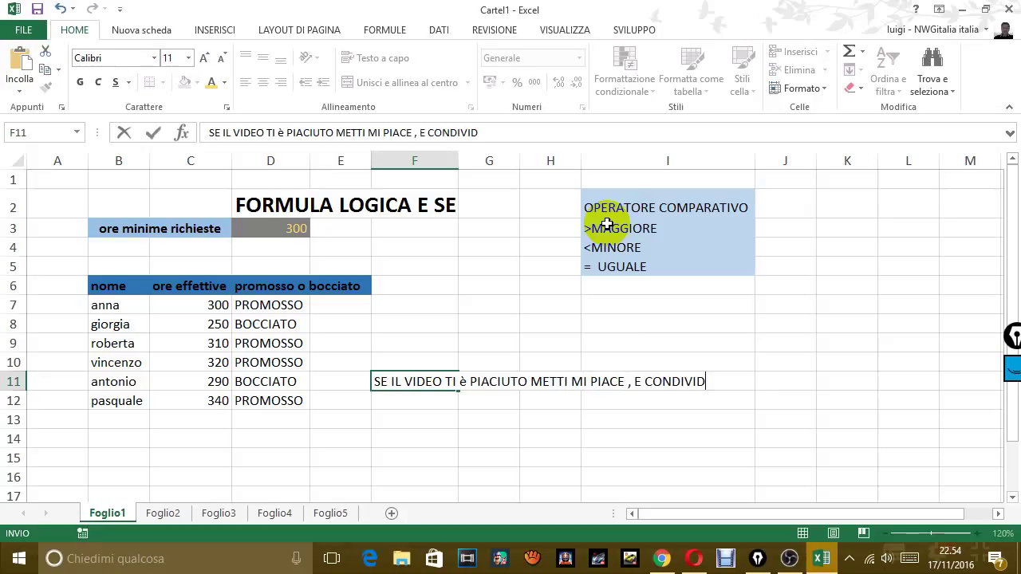
pyautogui.write('LO')
pyautogui.press('BackSpace')
pyautogui.press('BackSpace')
pyautogui.write('O')
pyautogui.press('Return')
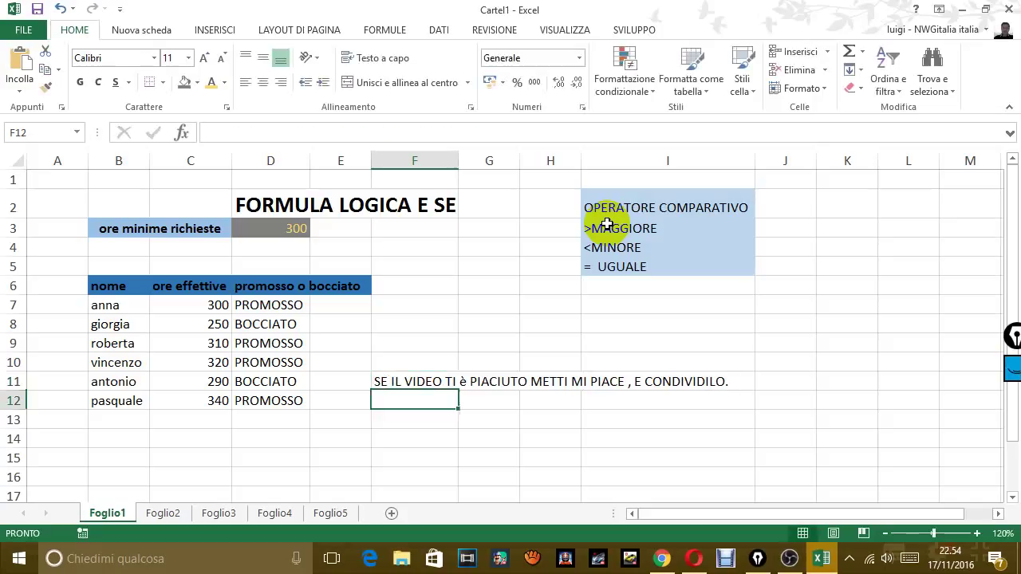
# Enter 'PUOI ANCHE ISCRIVERTI AL MIO CANALE, CHE MI FAREBBE MOLTO PIACERE' in F12, then type 'CIAO E ALLA PROSSSIMMMMMMMA' in F13.
pyautogui.write('PUOI ')
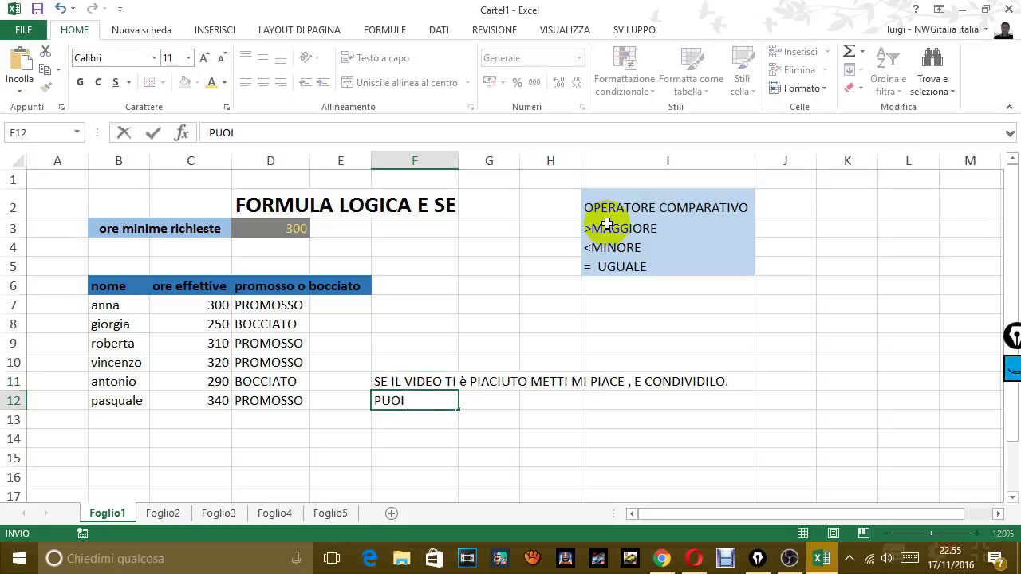
pyautogui.write('ANCHE I')
pyautogui.write('SCRIVERTI AL')
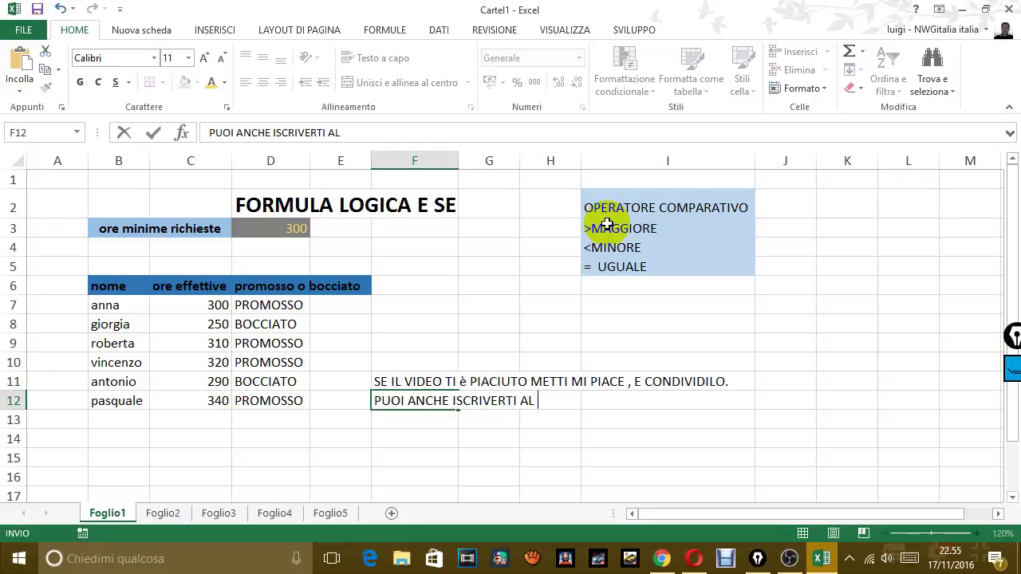
pyautogui.write(' MIO CAN')
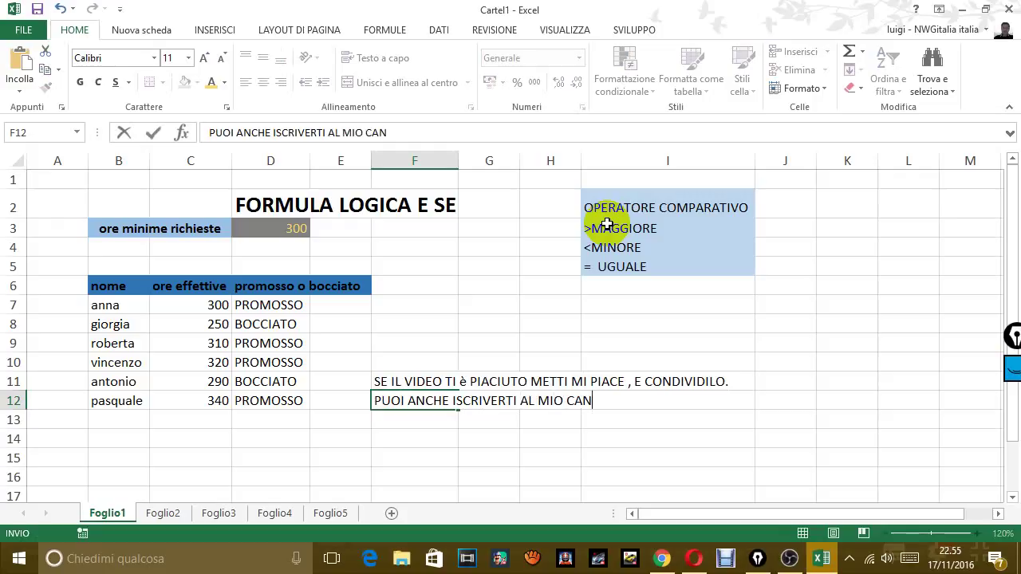
pyautogui.write('ALE, CHE MI')
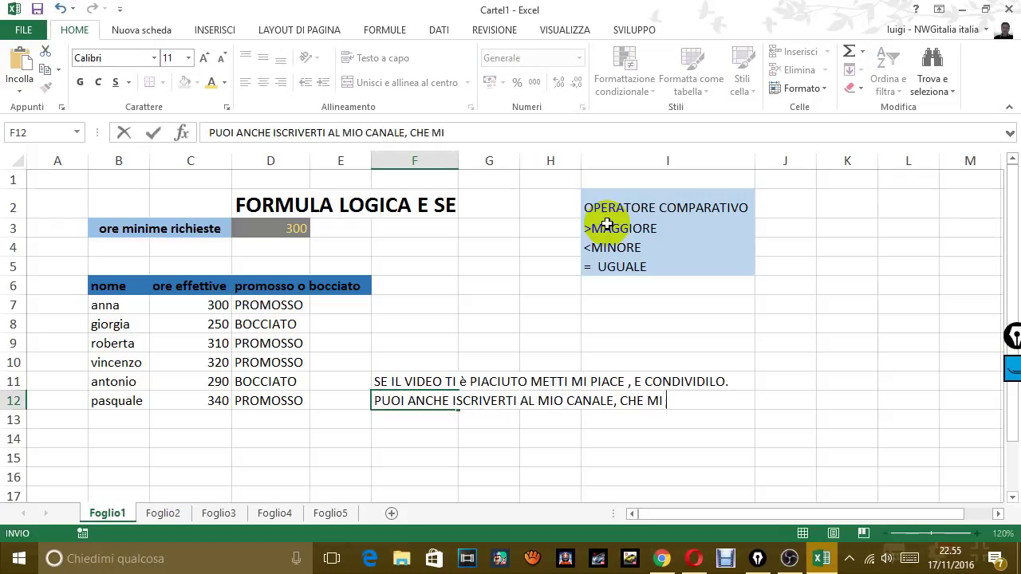
pyautogui.write(' FARE')
pyautogui.press('BackSpace')
pyautogui.write('BB')
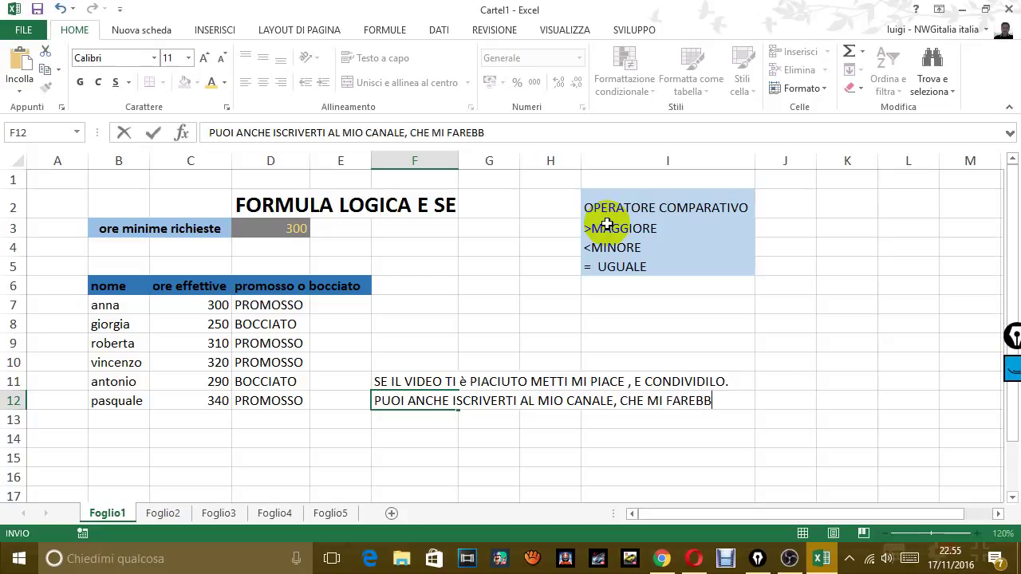
pyautogui.write('E MOLTO PIAC')
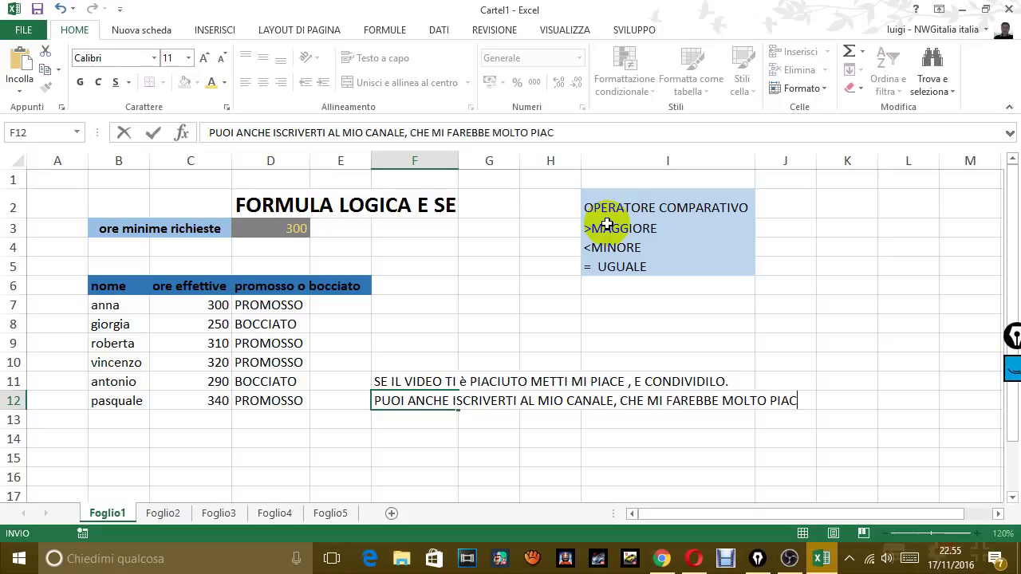
pyautogui.write('ERE.')
pyautogui.press('Return')
pyautogui.write('CI')
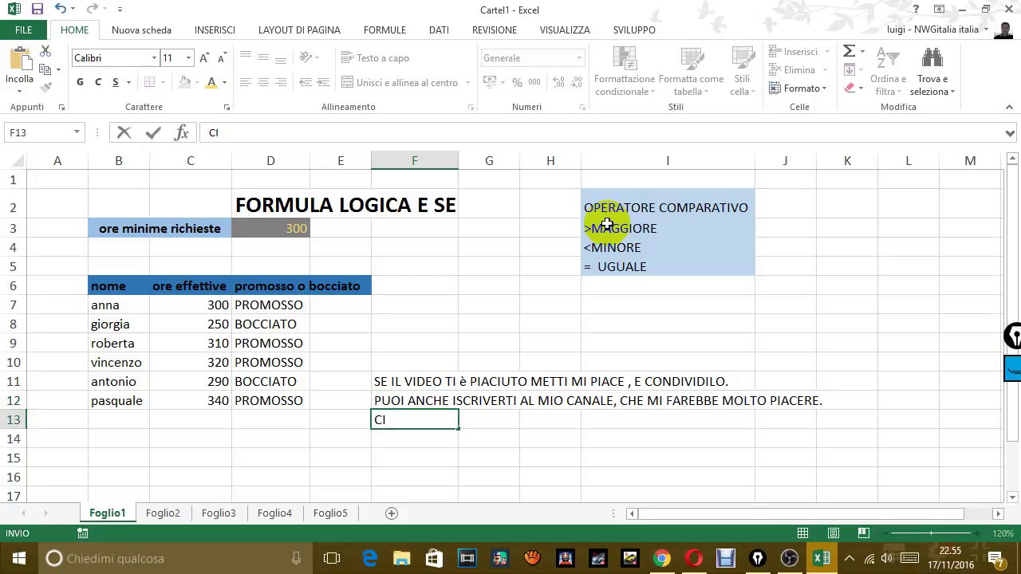
pyautogui.write('AO E ALLA P')
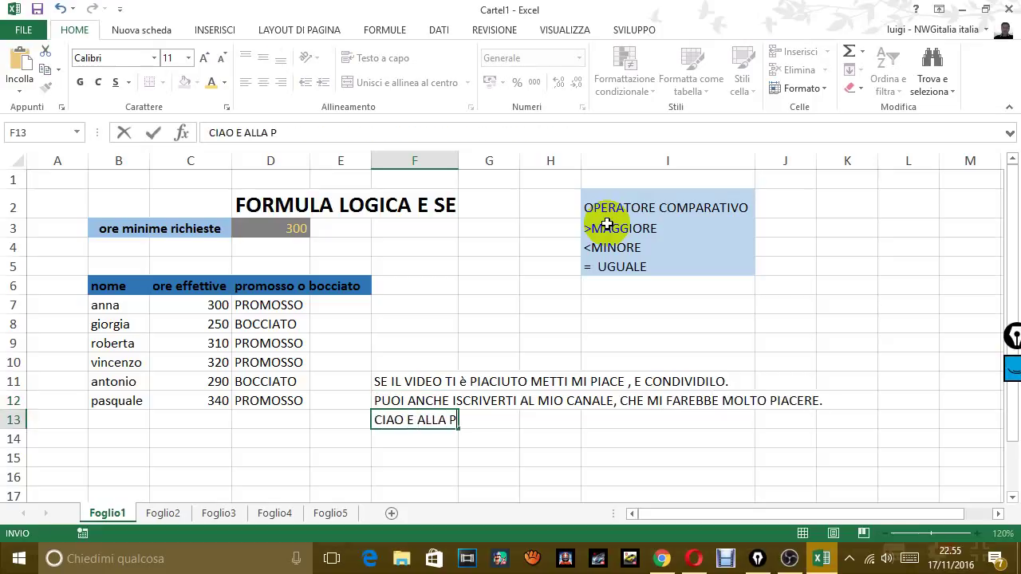
pyautogui.write('ROSSSIM')
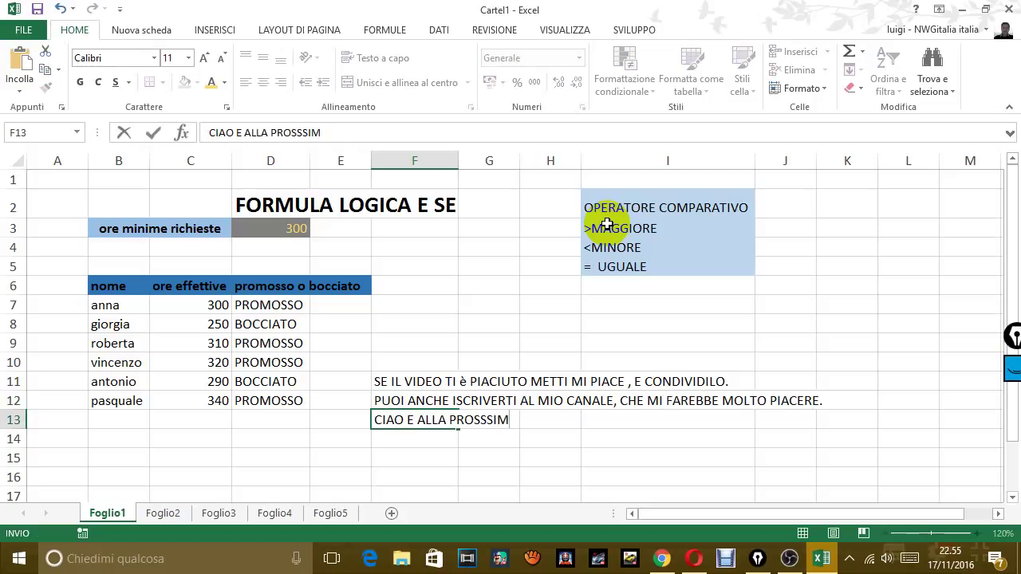
pyautogui.write('MMMMMMA')
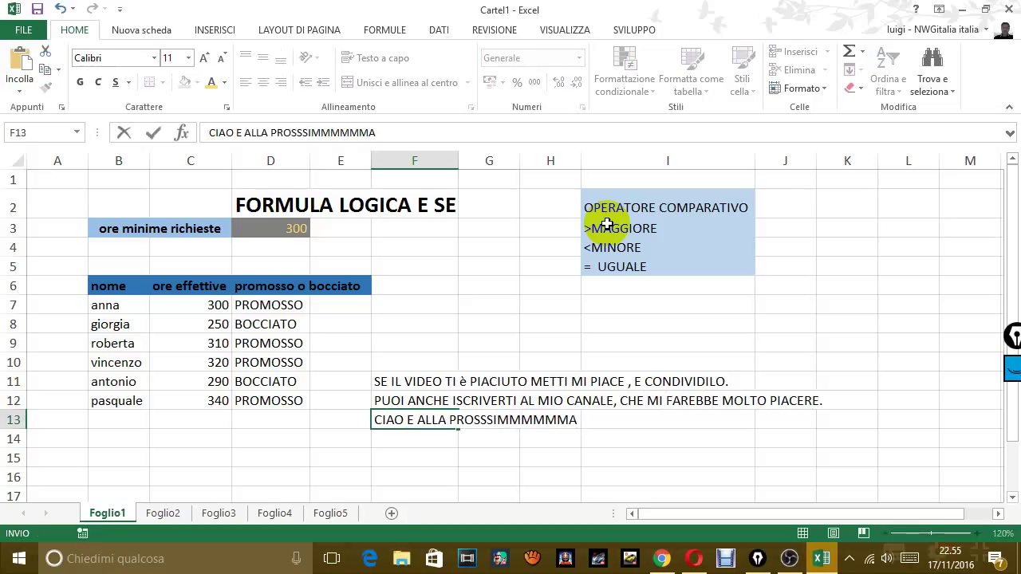